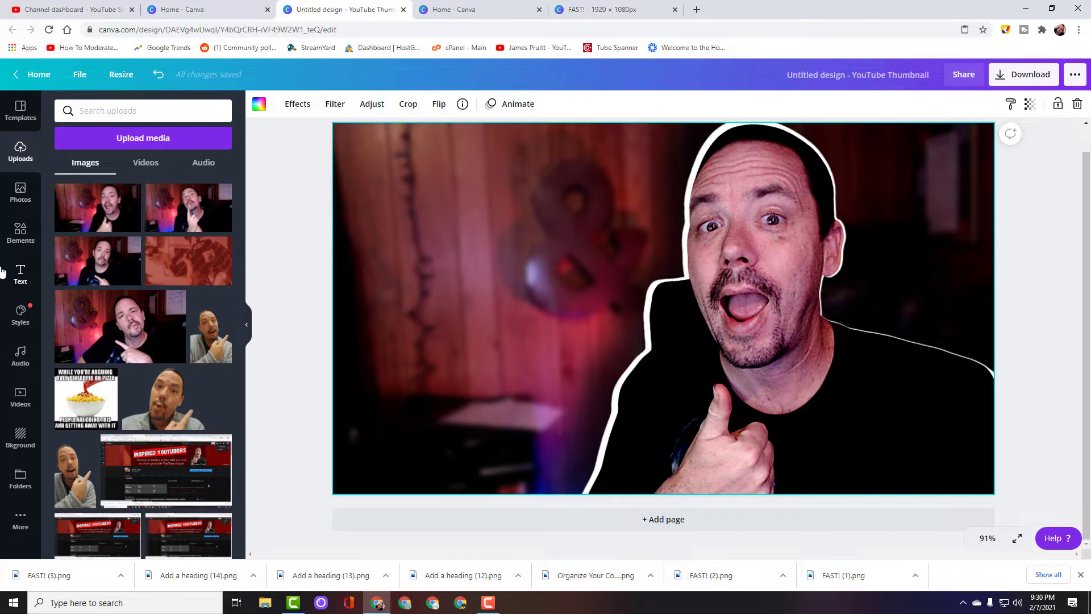
- Place three 'Add a heading' text boxes on the left of the thumbnail
click(20, 272)
drag(99, 164, 441, 170)
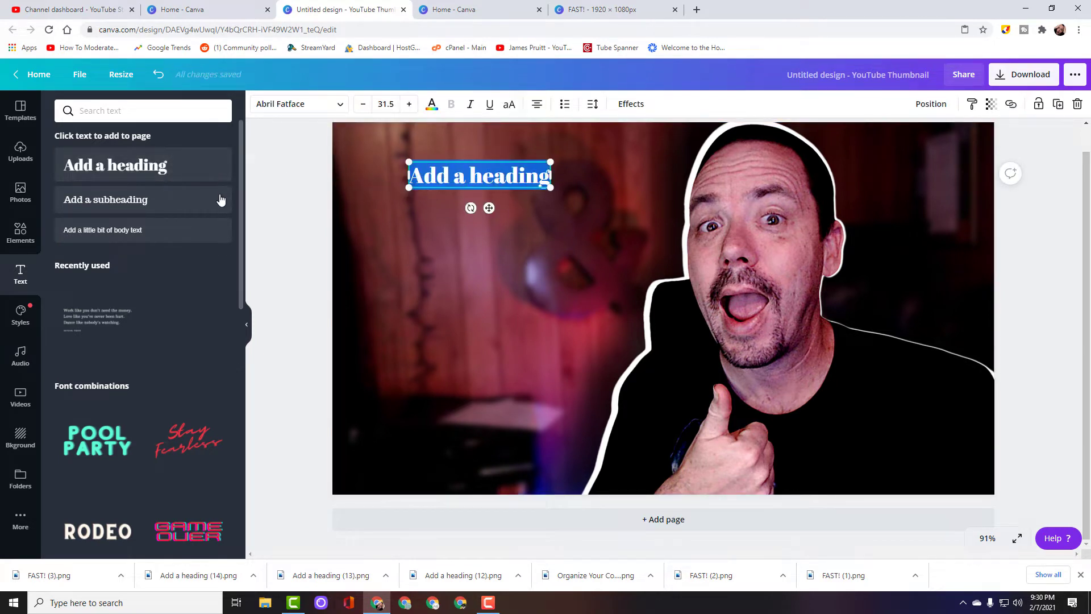
drag(108, 166, 434, 236)
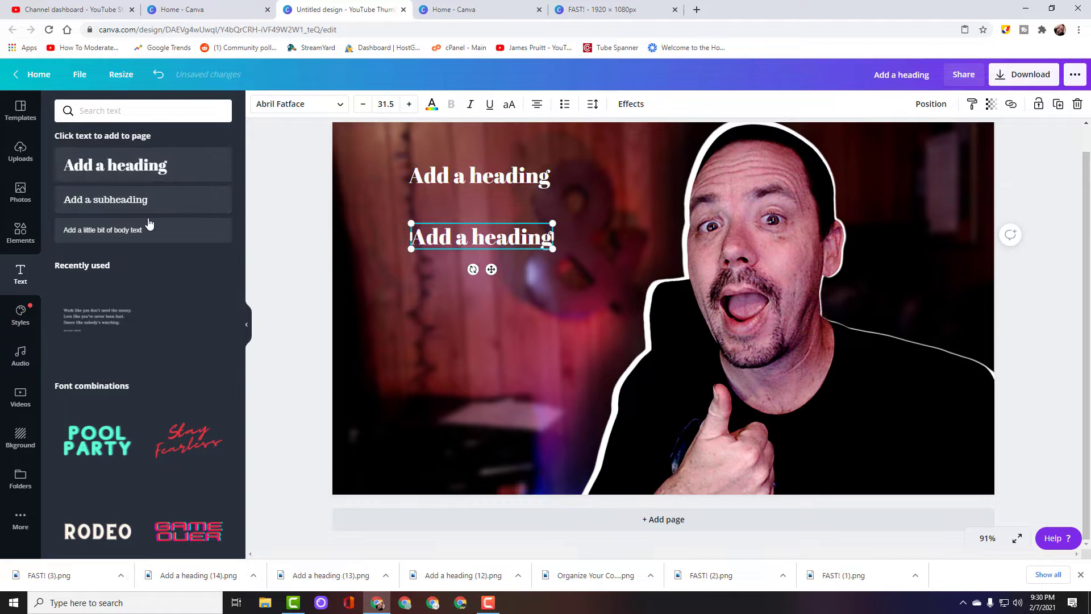
drag(114, 165, 430, 300)
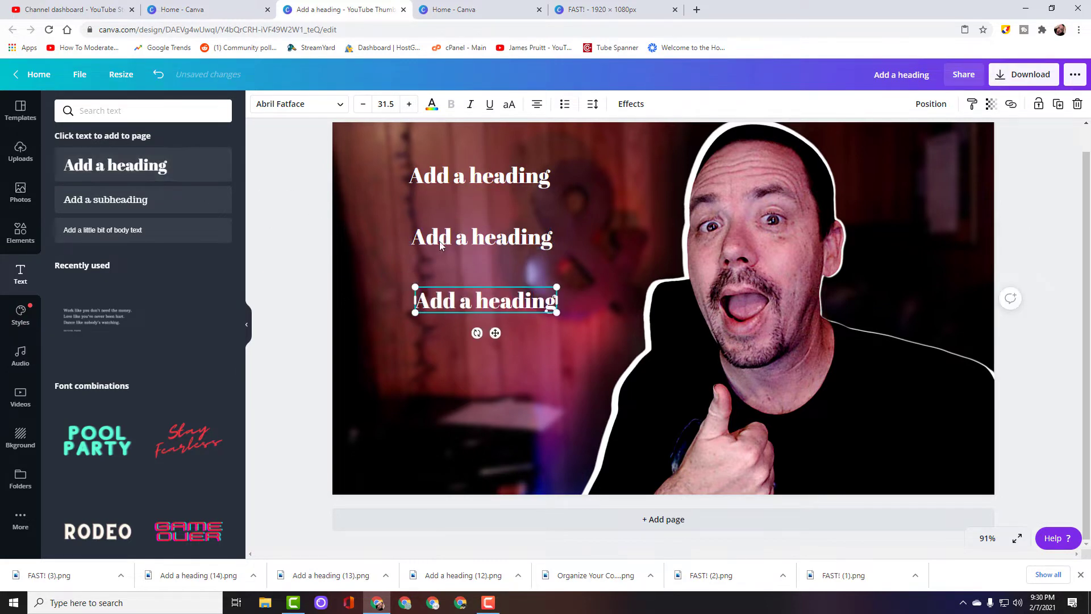
- Enlarge the top heading to size 74.3 and move it near the page's top edge
click(458, 166)
drag(551, 189, 675, 210)
double_click(584, 196)
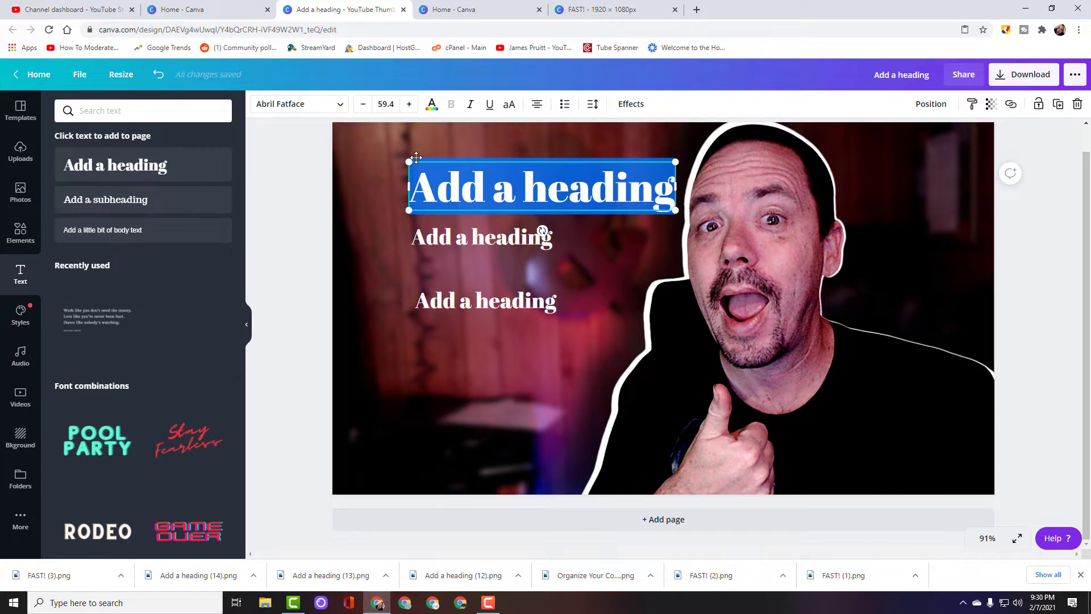
drag(410, 162, 341, 149)
click(590, 251)
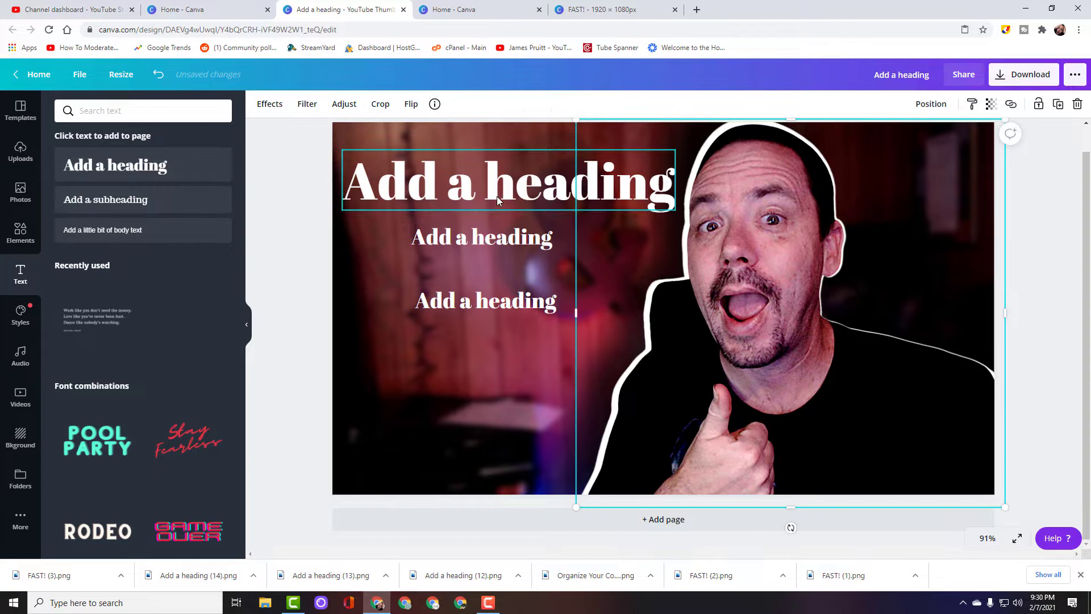
drag(495, 193, 503, 177)
click(503, 176)
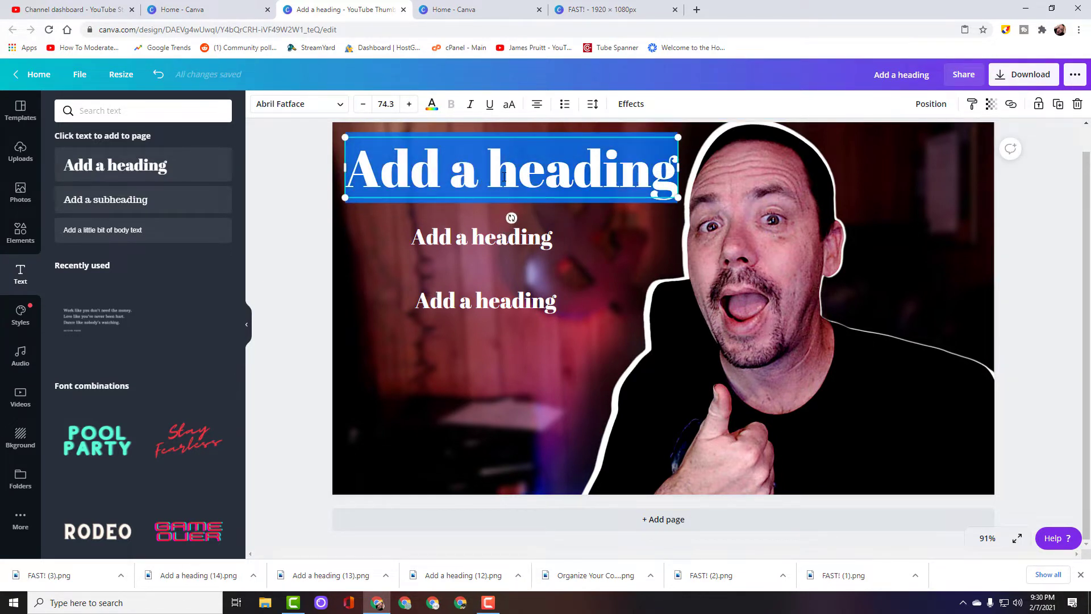
- Change the top heading to 'Outline', enlarge it and position it at the page's top
text(Outline)
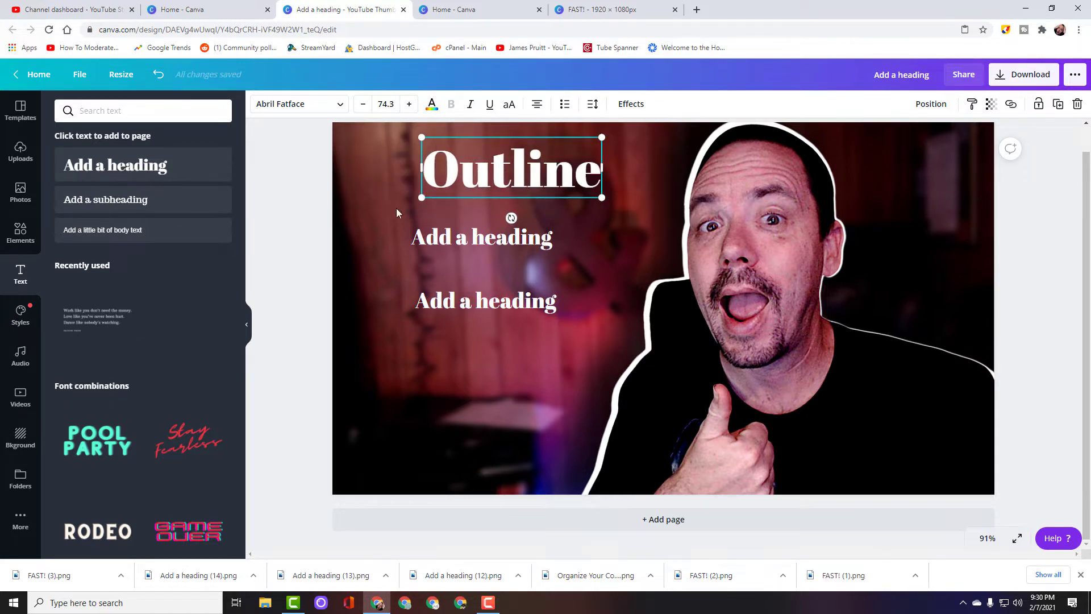
drag(423, 198, 338, 228)
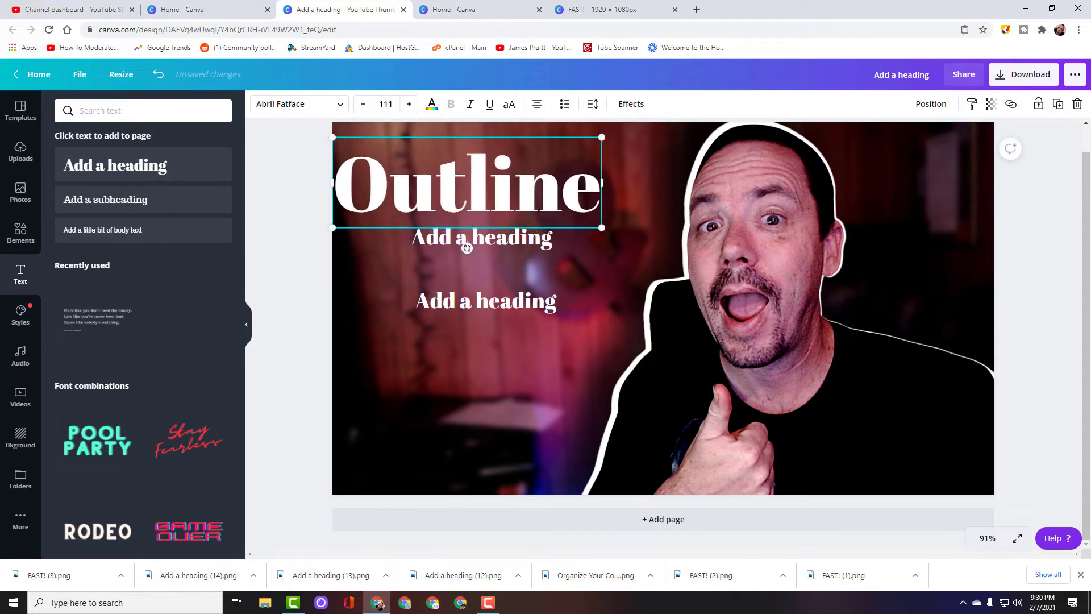
drag(602, 226, 695, 259)
click(561, 295)
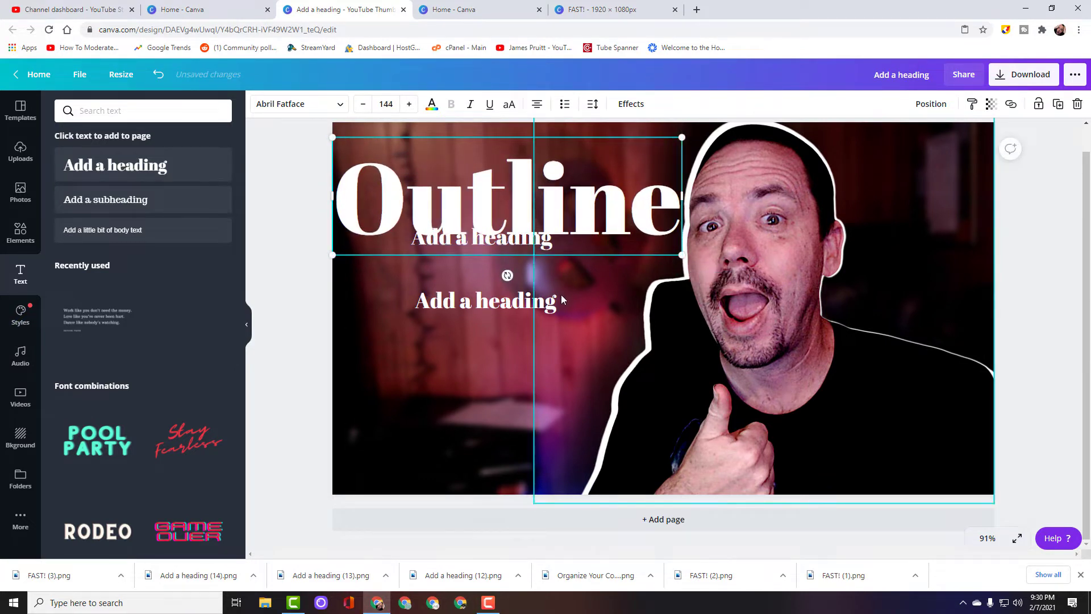
drag(523, 215, 531, 189)
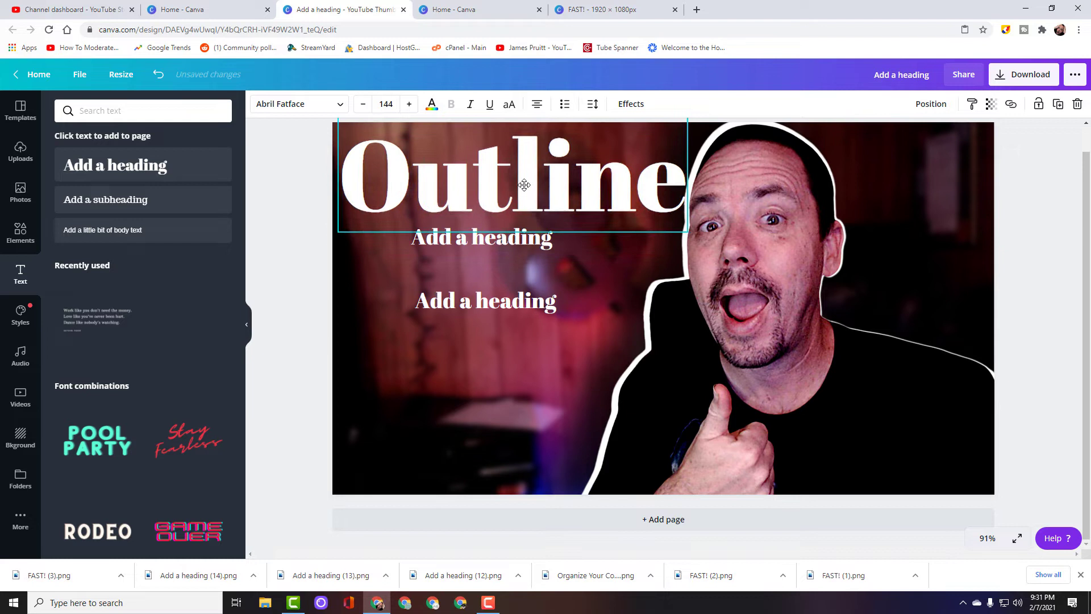
drag(682, 230, 654, 221)
drag(564, 198, 580, 204)
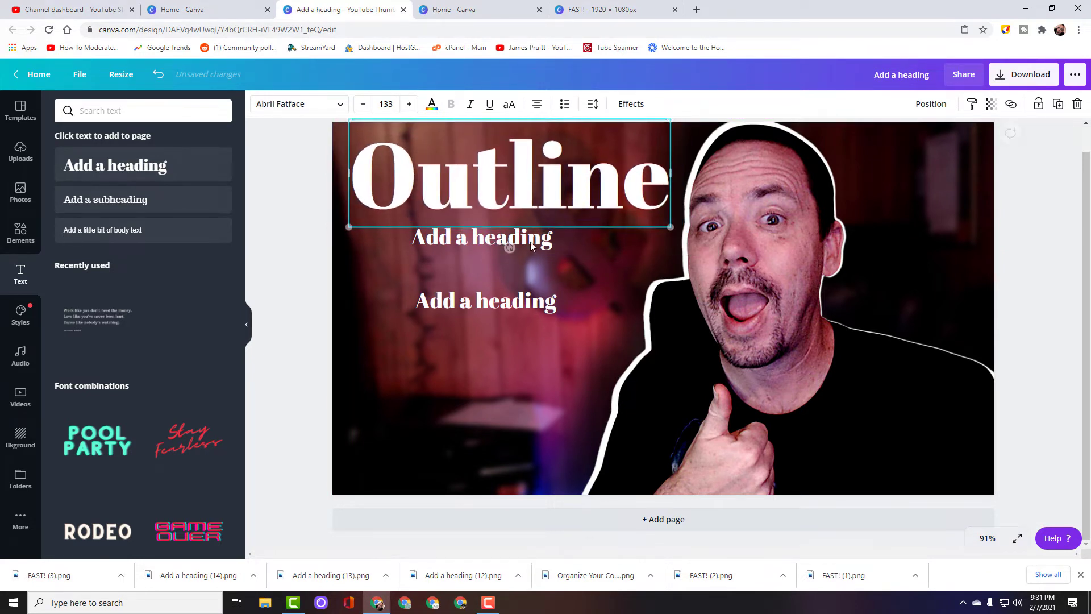
- Retype the second heading as 'YOUR', placed just under Outline and enlarged
drag(506, 244, 503, 275)
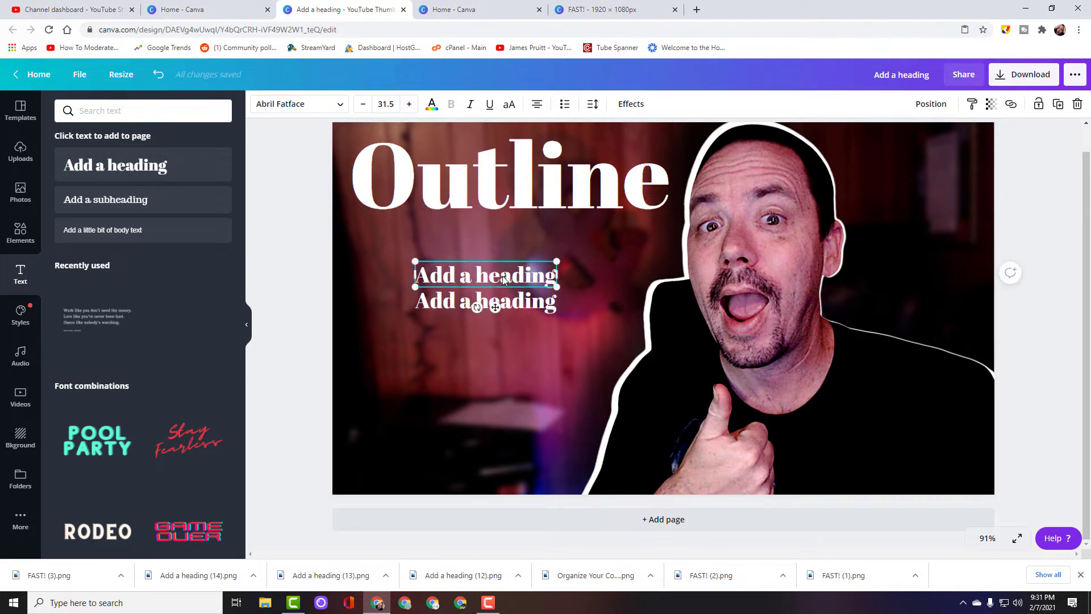
double_click(504, 275)
text(YOU)
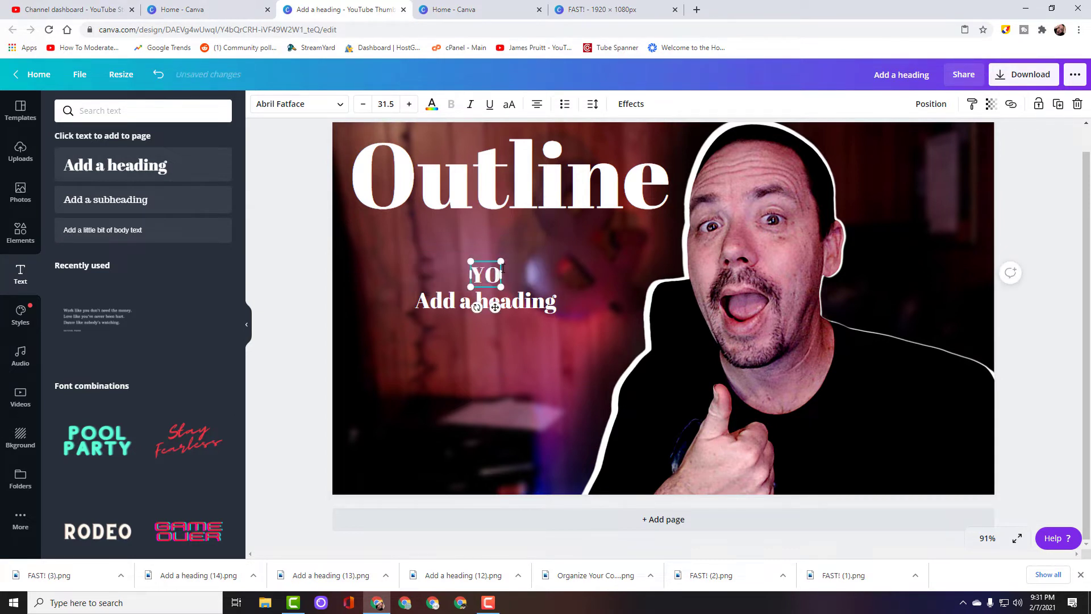
key(BackSpace)
text(OU)
key(BackSpace)
key(BackSpace)
text(UR)
drag(516, 261, 626, 215)
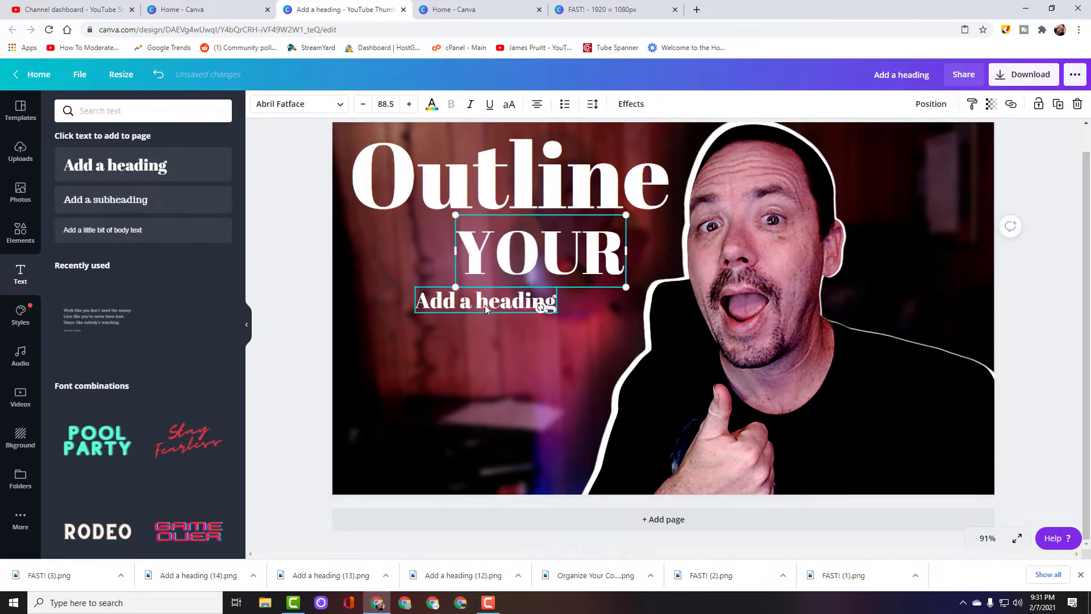
- Change the last heading to 'TEXT' below YOUR and enlarge it to size 131
drag(485, 305, 469, 343)
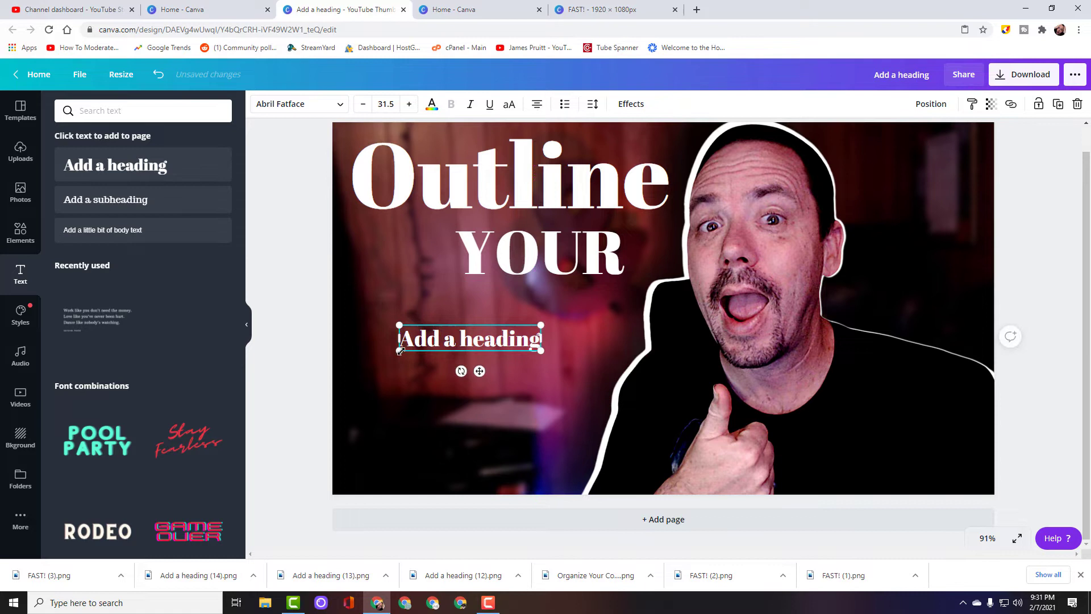
drag(399, 351, 297, 439)
double_click(396, 355)
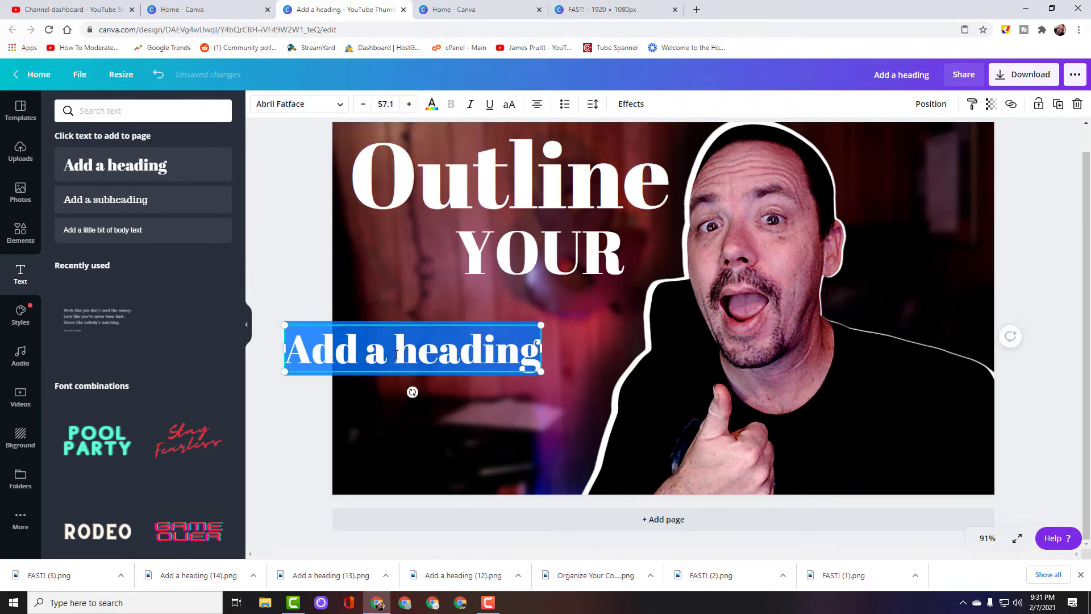
text(TEXT)
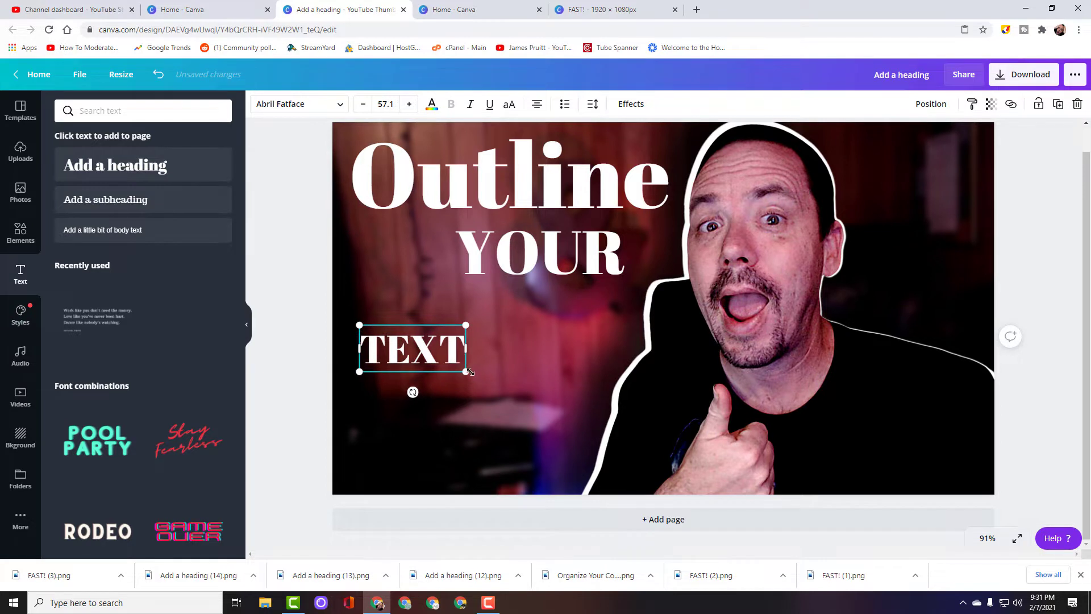
drag(469, 372, 606, 433)
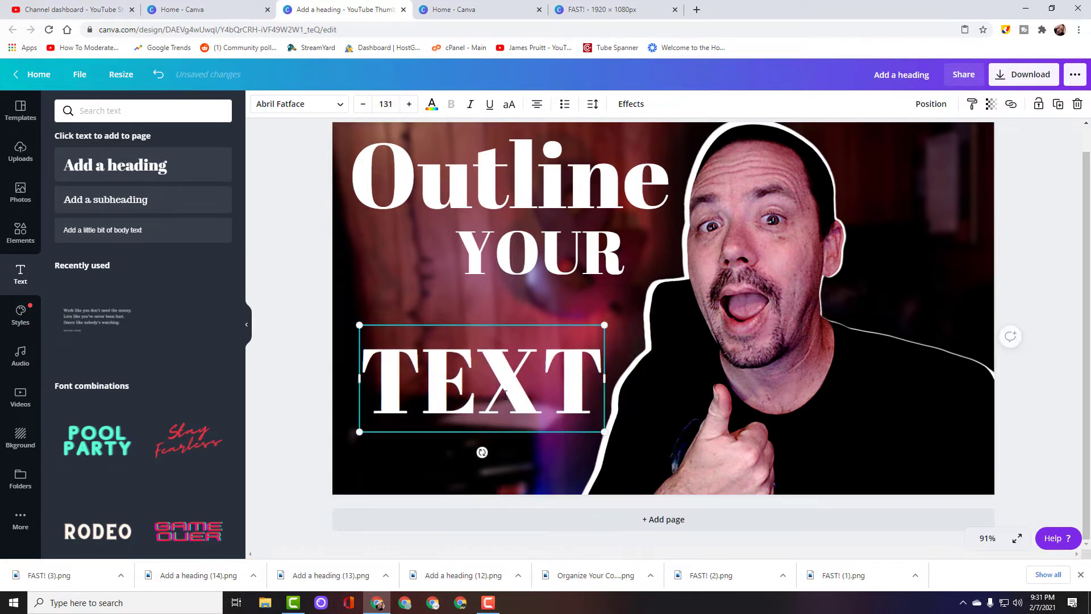
click(505, 394)
- Move TEXT up closer to YOUR and set its font to Horizon
drag(505, 393, 519, 344)
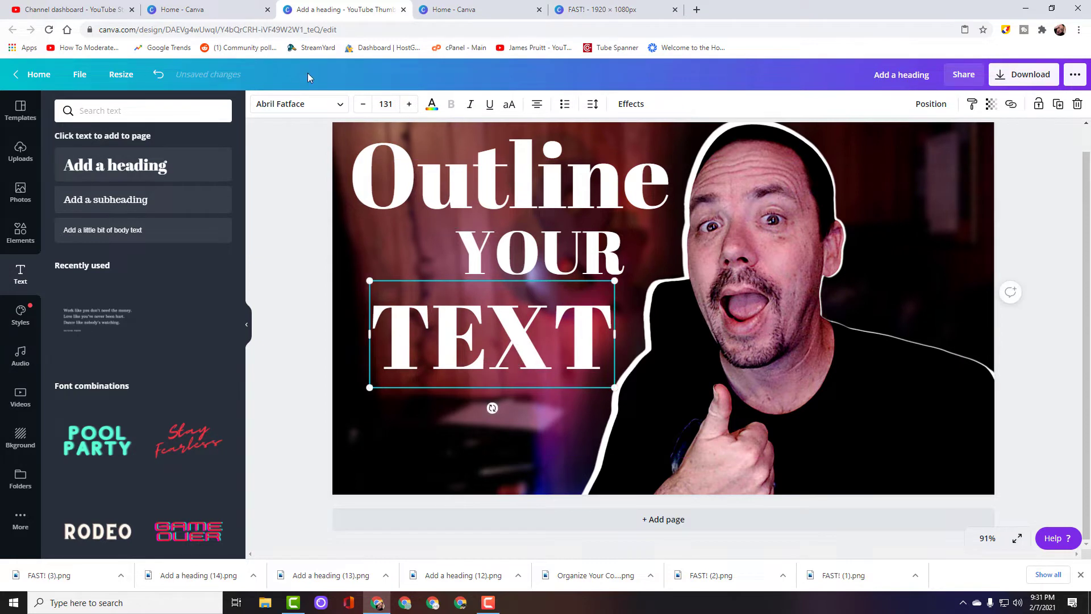
click(299, 104)
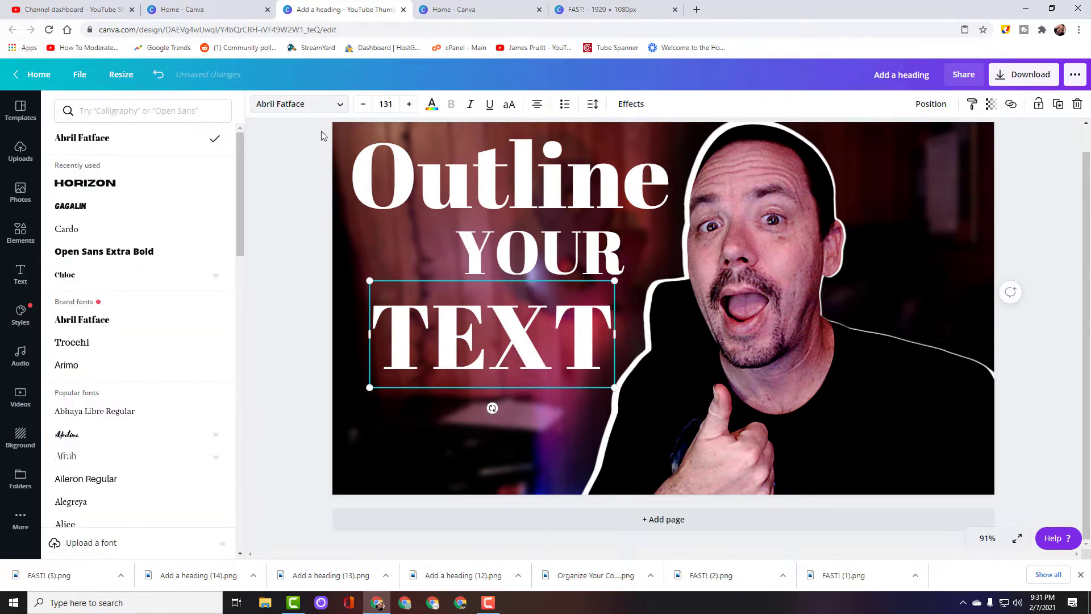
click(124, 192)
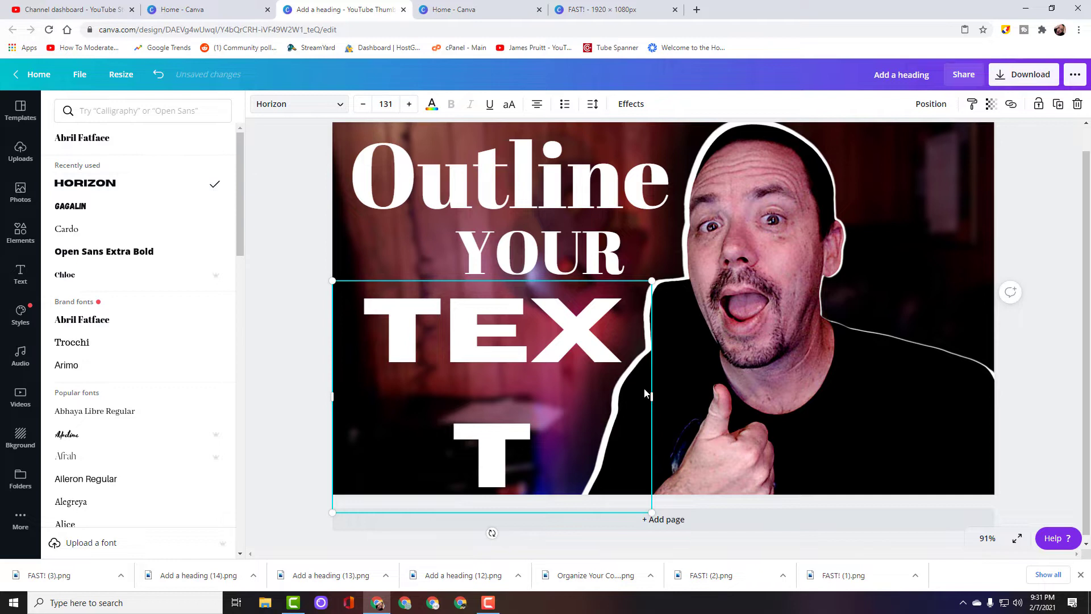
- Reduce the TEXT font size to 110 so it fits on one line
click(363, 104)
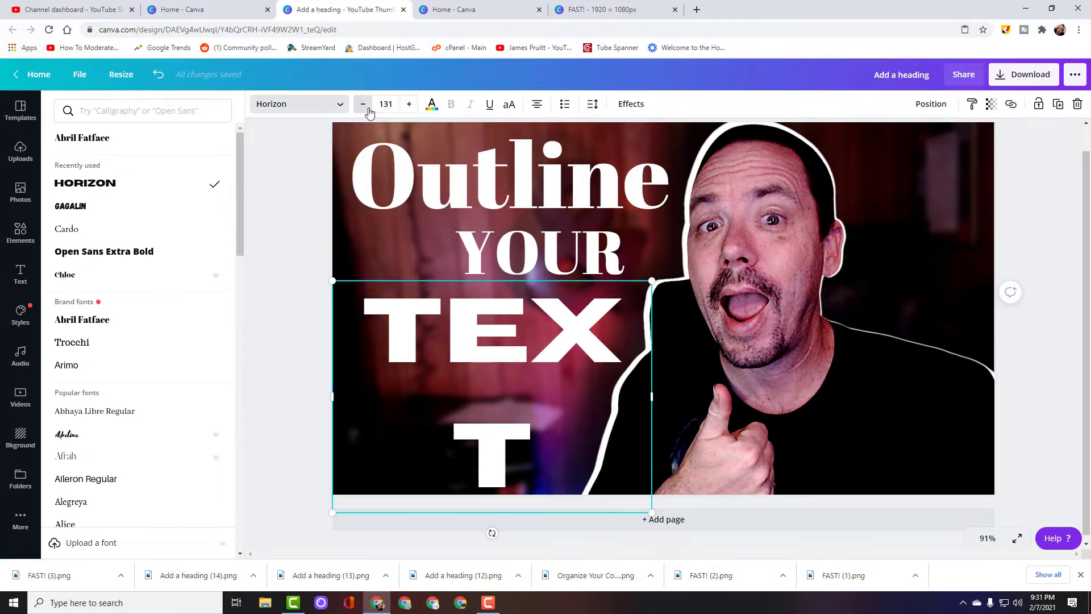
click(363, 104)
click(363, 104)
click(363, 104)
click(364, 104)
click(364, 105)
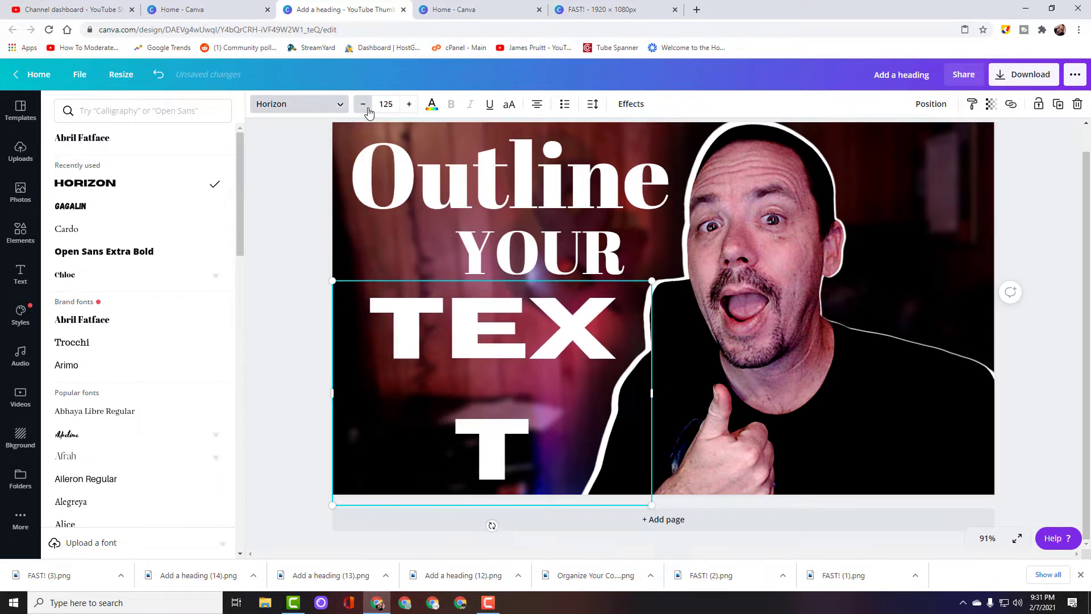
click(364, 105)
click(363, 105)
click(363, 105)
click(363, 105)
click(363, 104)
click(363, 104)
click(363, 105)
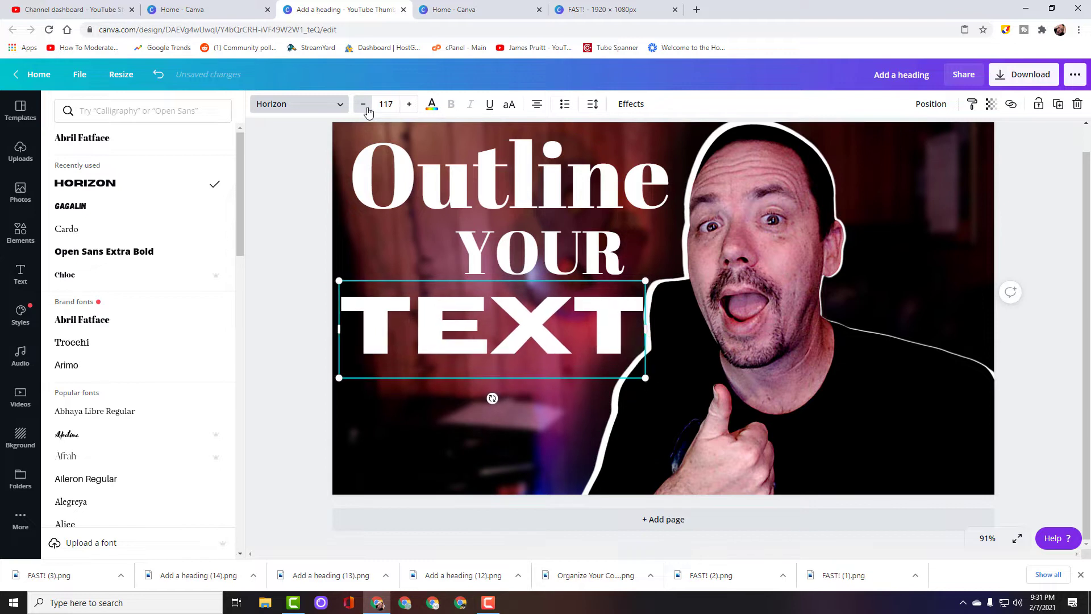
click(364, 105)
click(363, 105)
click(364, 105)
click(363, 104)
click(363, 104)
click(363, 104)
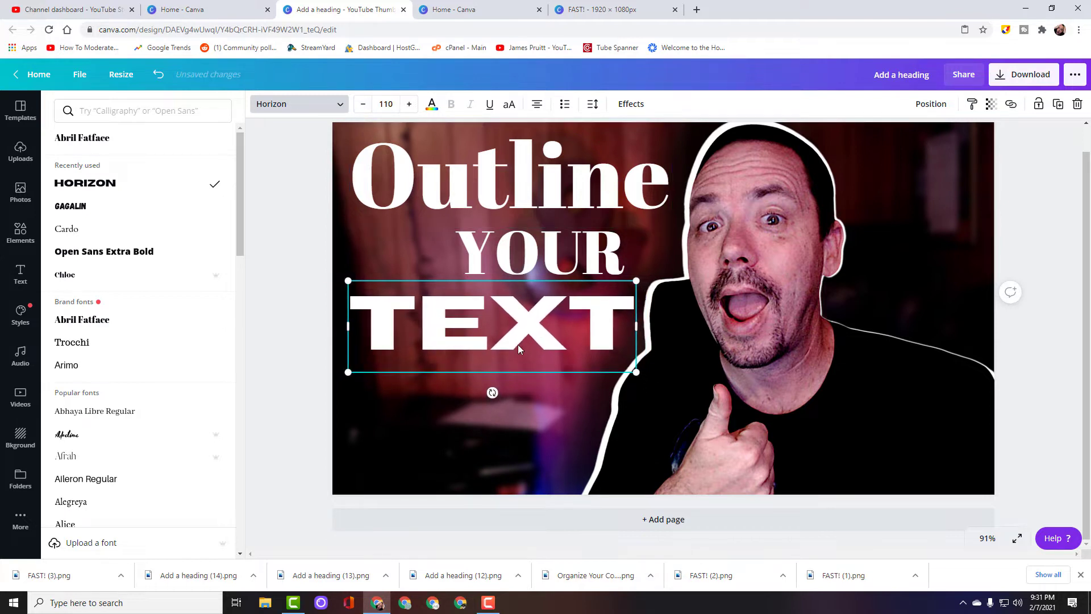
drag(522, 337, 520, 346)
- Set YOUR in the Horizon font and move it under Outline
click(511, 251)
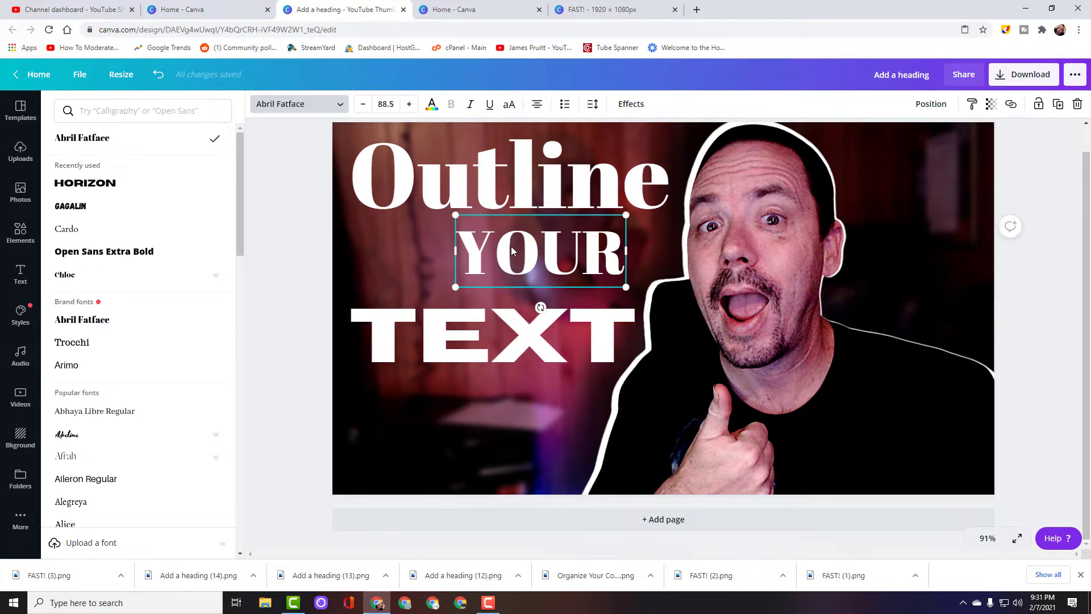
click(338, 100)
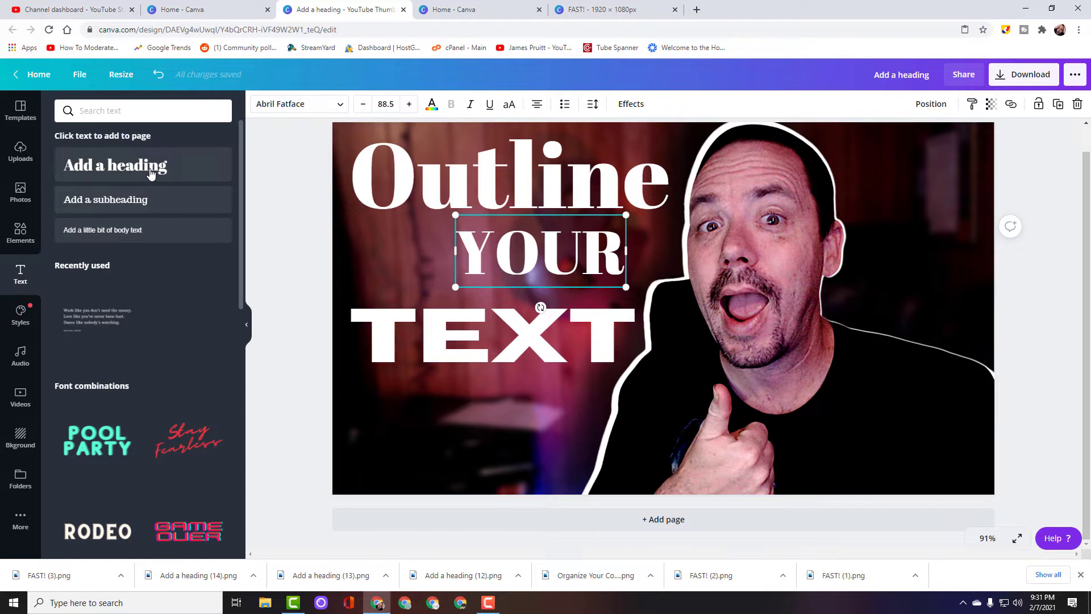
click(298, 104)
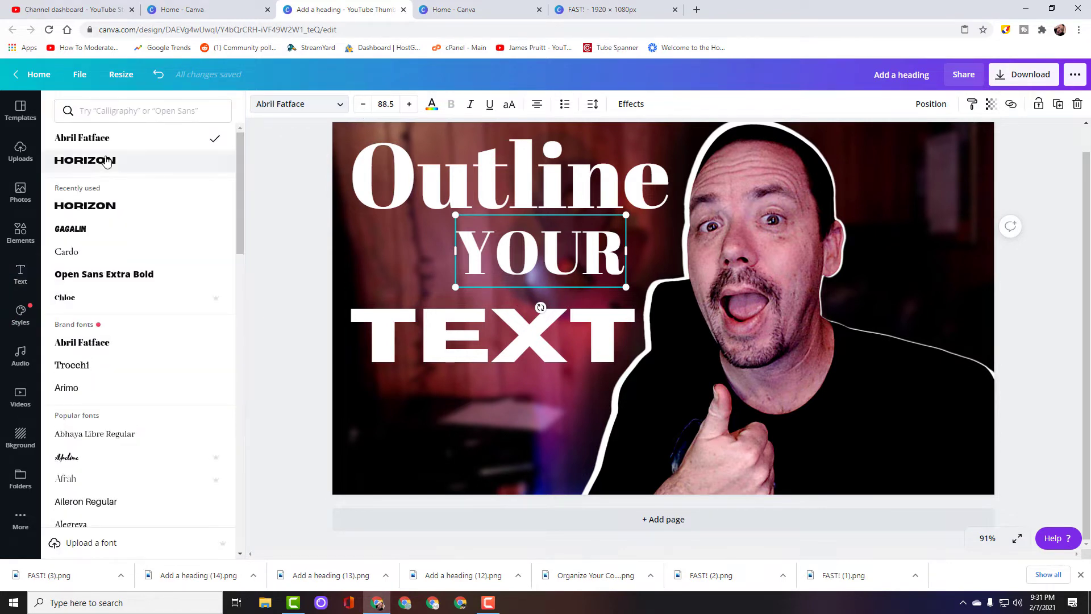
click(154, 165)
drag(512, 253, 460, 265)
- Set Outline in Open Sans Extra Bold and resize its box to about 693 wide
click(481, 184)
drag(482, 187, 472, 185)
click(298, 104)
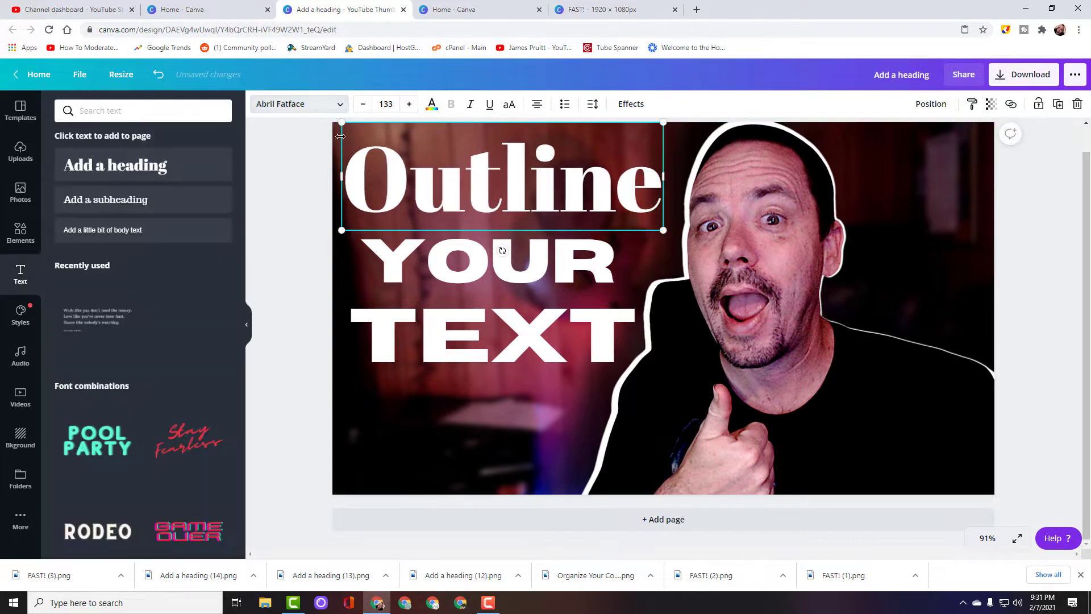
click(318, 105)
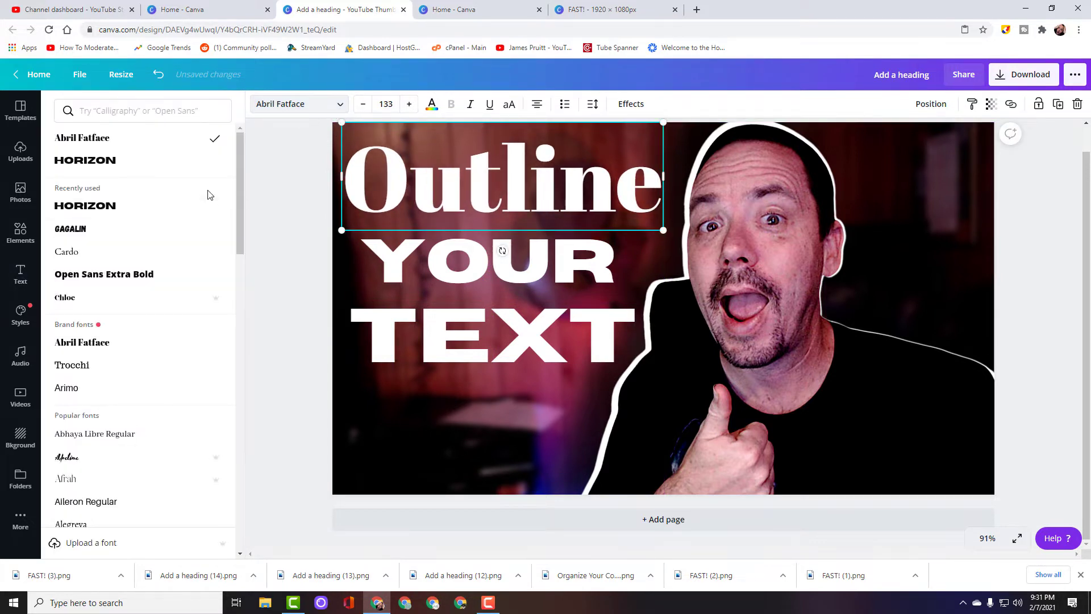
click(168, 278)
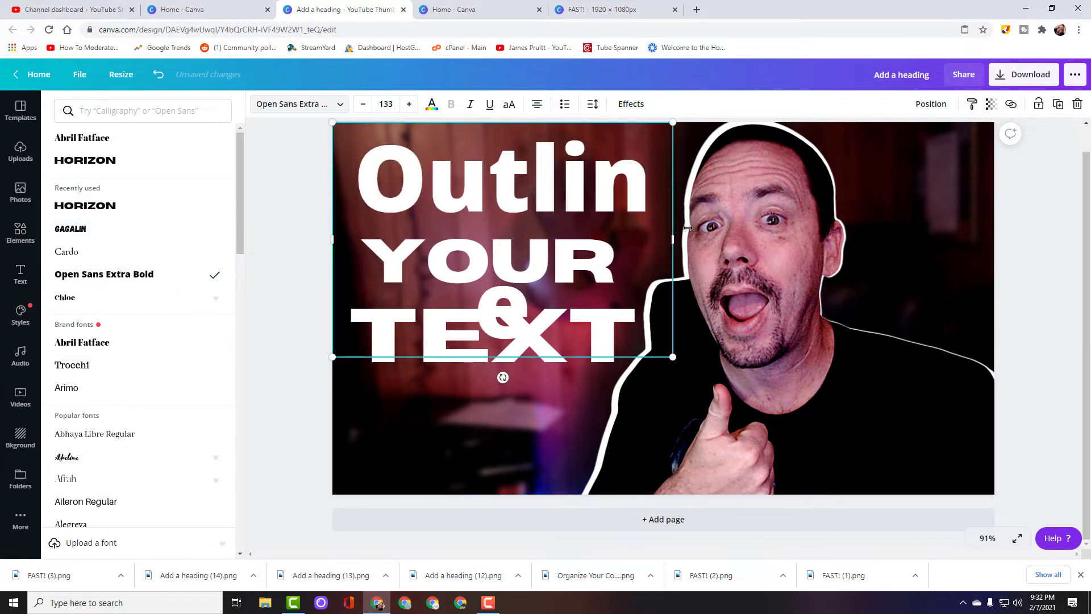
drag(676, 239, 784, 227)
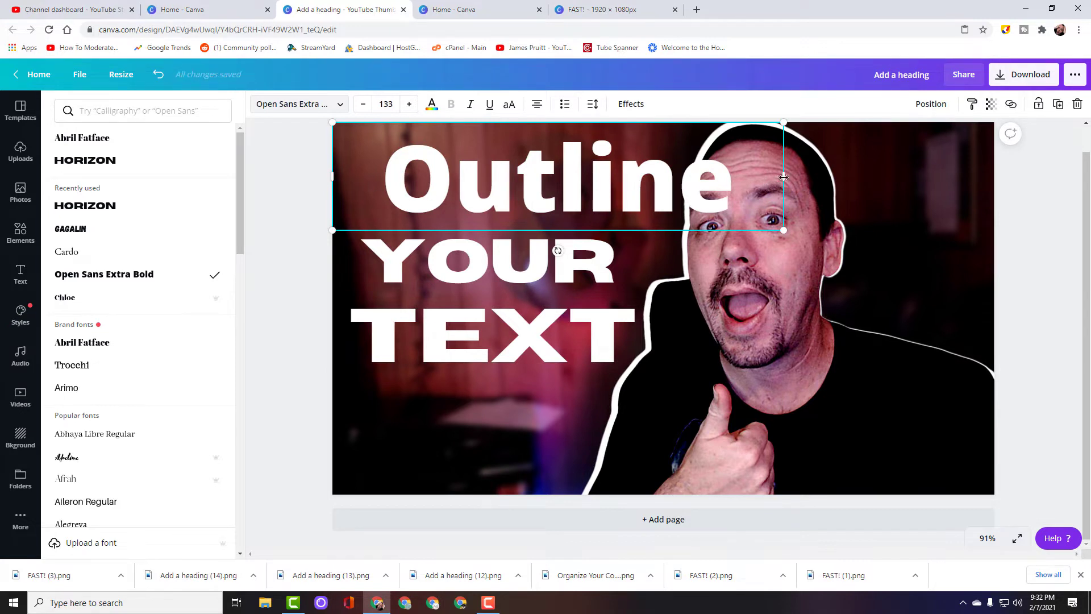
drag(784, 175, 689, 180)
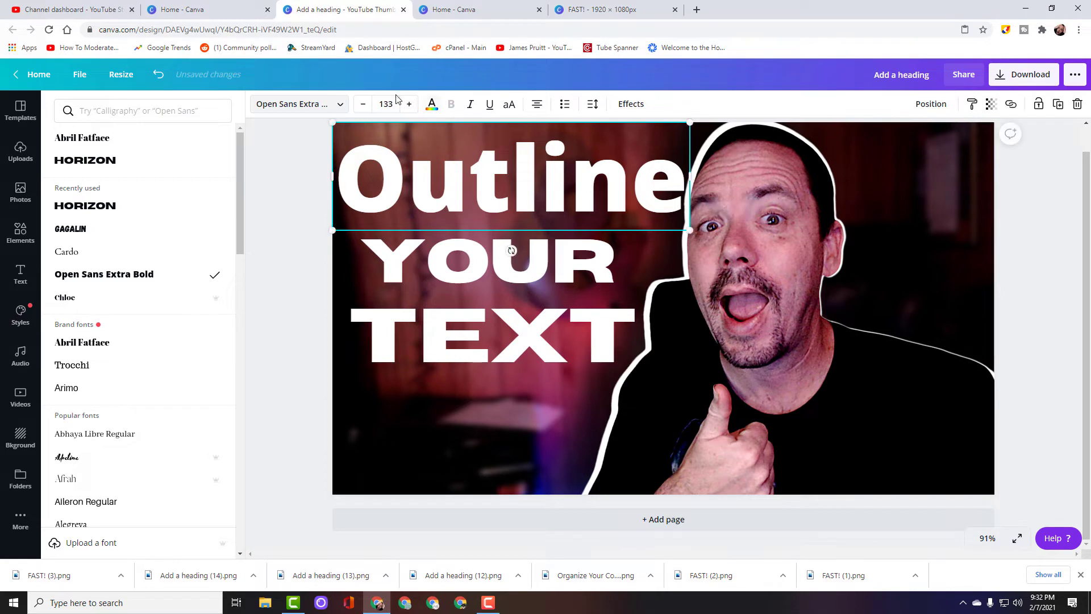
- Lower the Outline font size to 125 and nudge it up and left
click(364, 108)
click(364, 107)
click(364, 108)
click(364, 108)
click(365, 108)
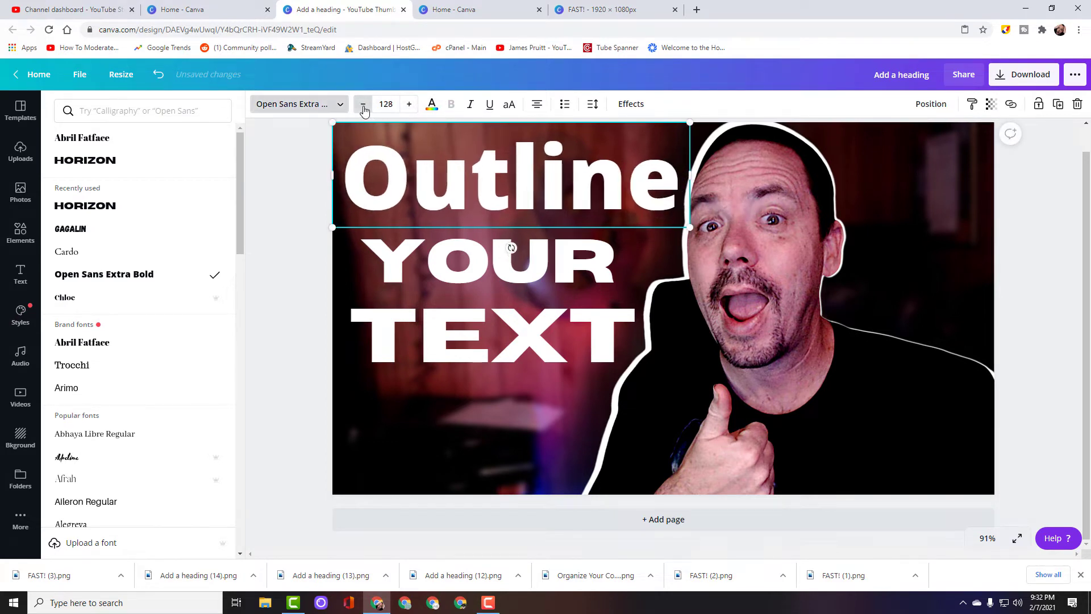
click(364, 108)
click(364, 108)
click(364, 108)
click(364, 108)
click(409, 105)
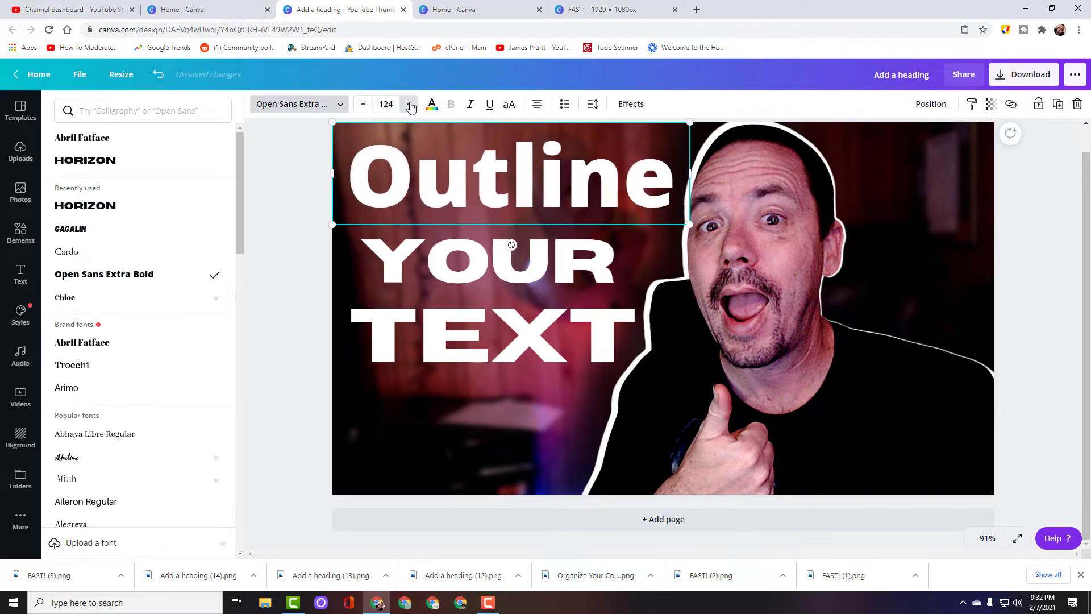
click(662, 244)
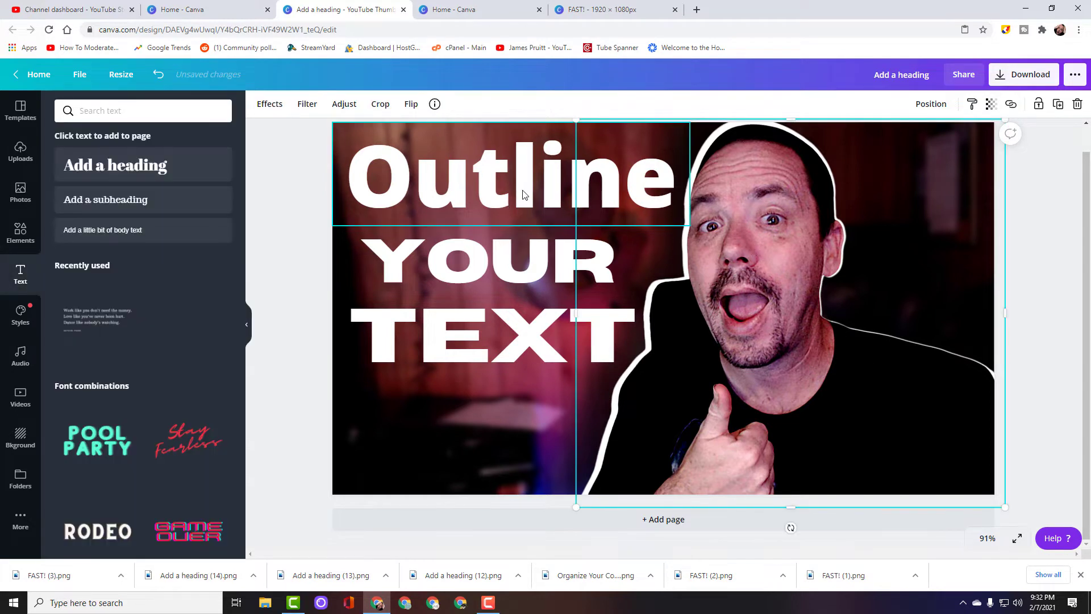
drag(531, 192, 525, 191)
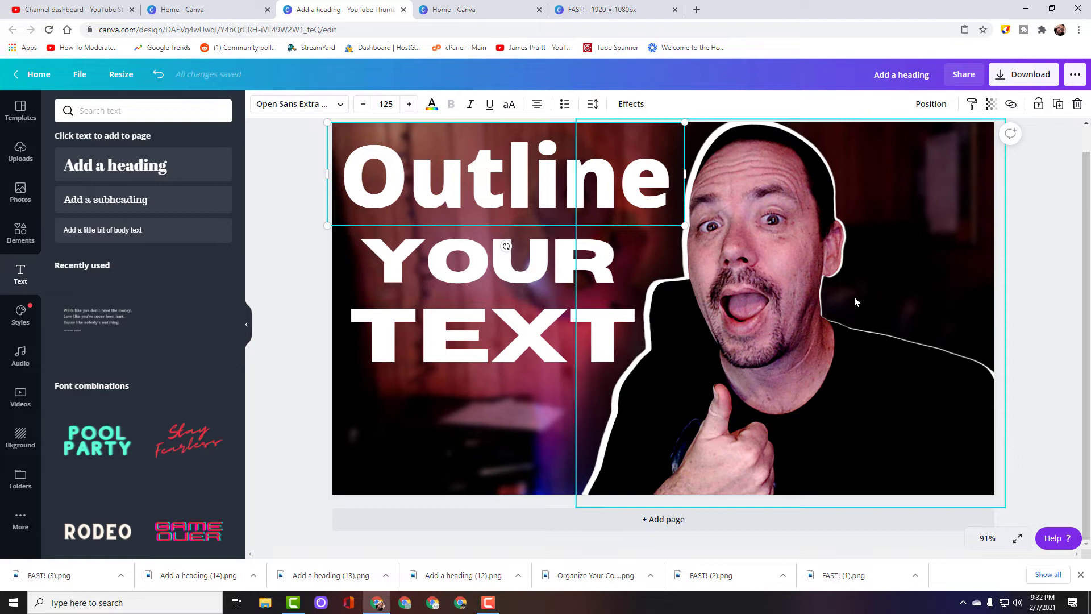
click(873, 285)
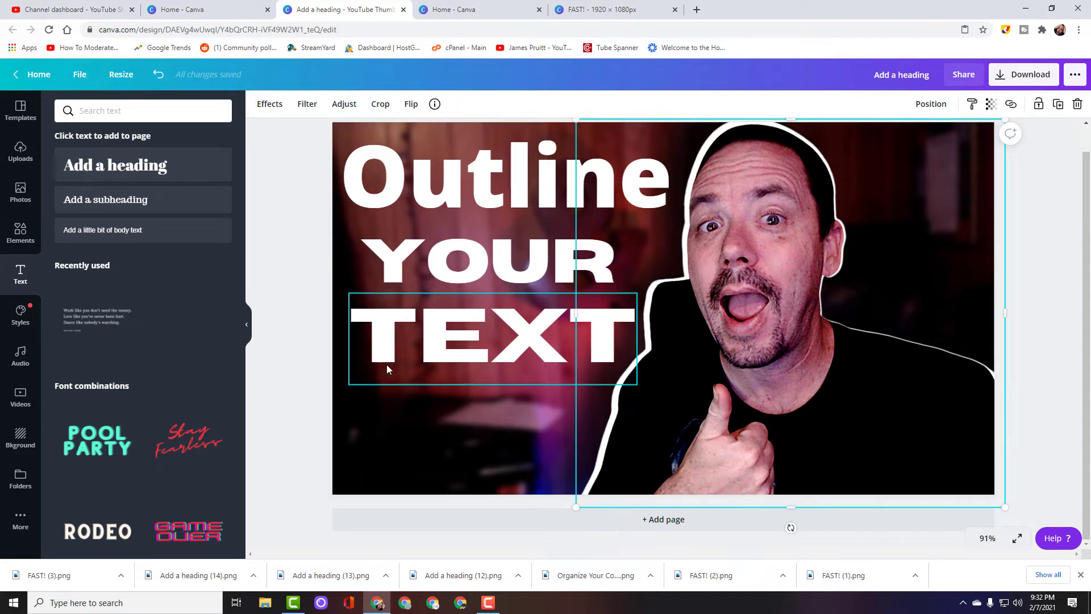
click(379, 176)
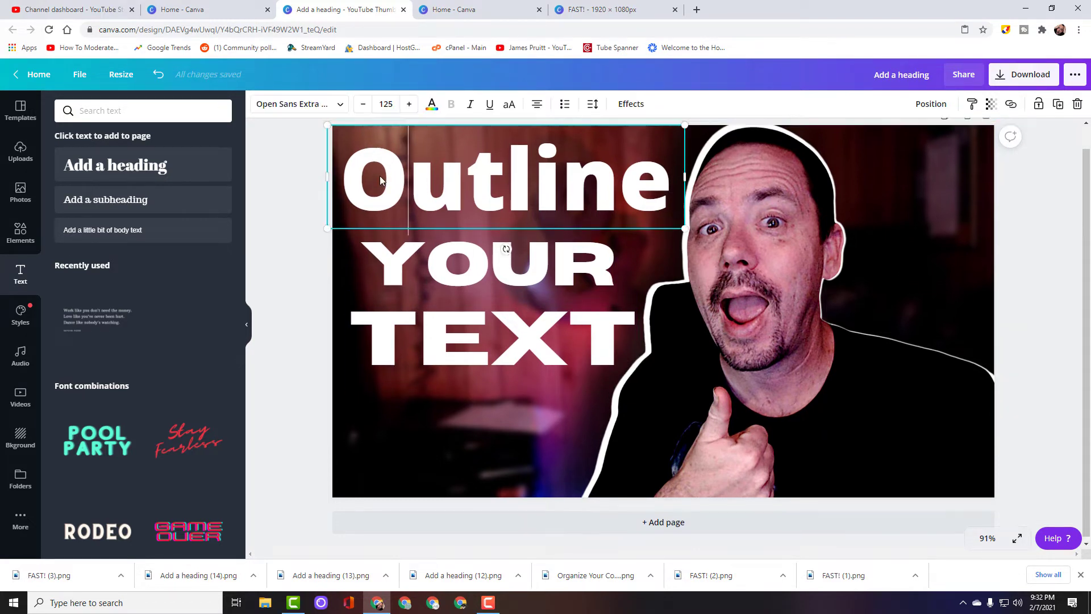
- Color the Outline heading yellow, then brighten it with a more saturated custom yellow
click(432, 104)
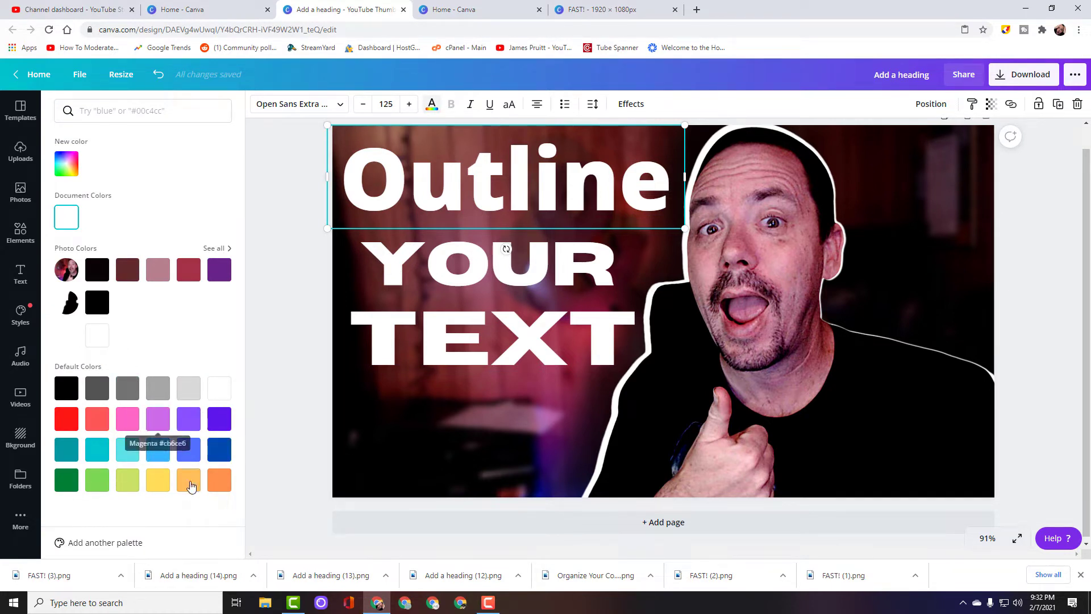
click(158, 481)
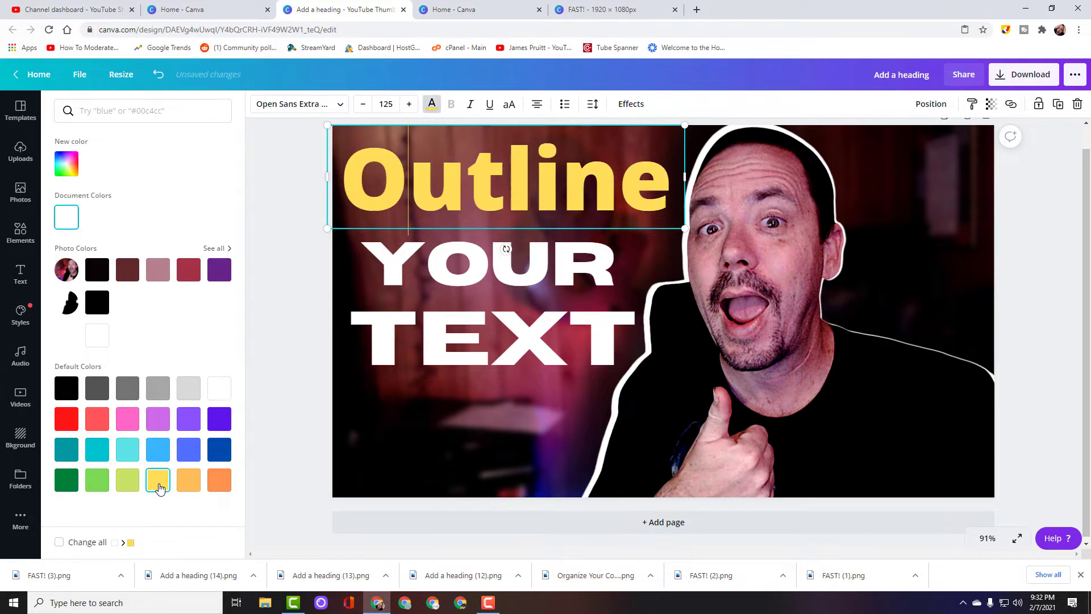
click(66, 165)
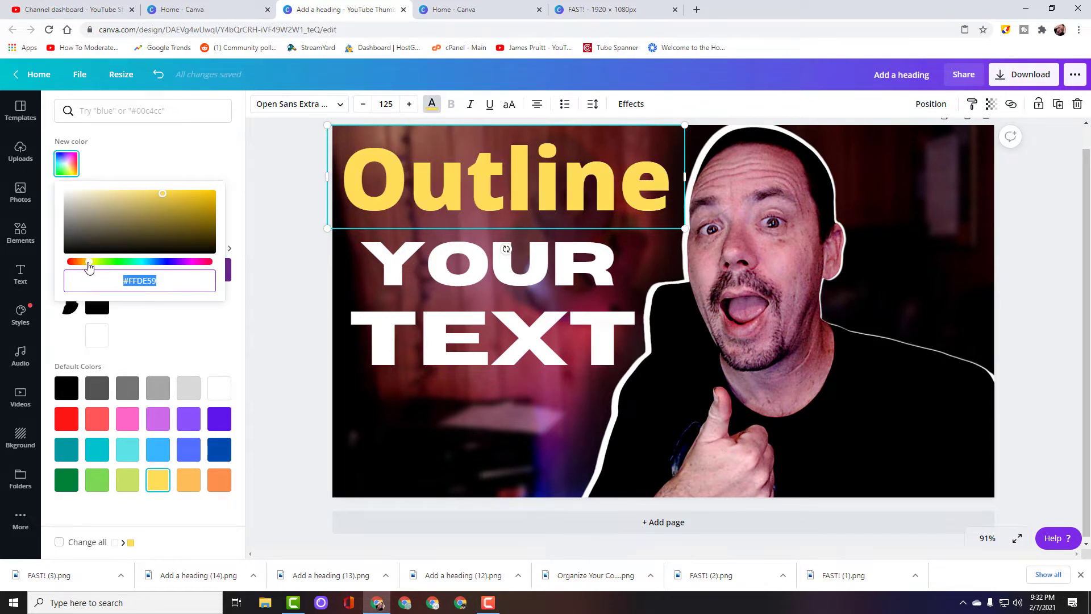
click(91, 262)
drag(163, 194, 232, 197)
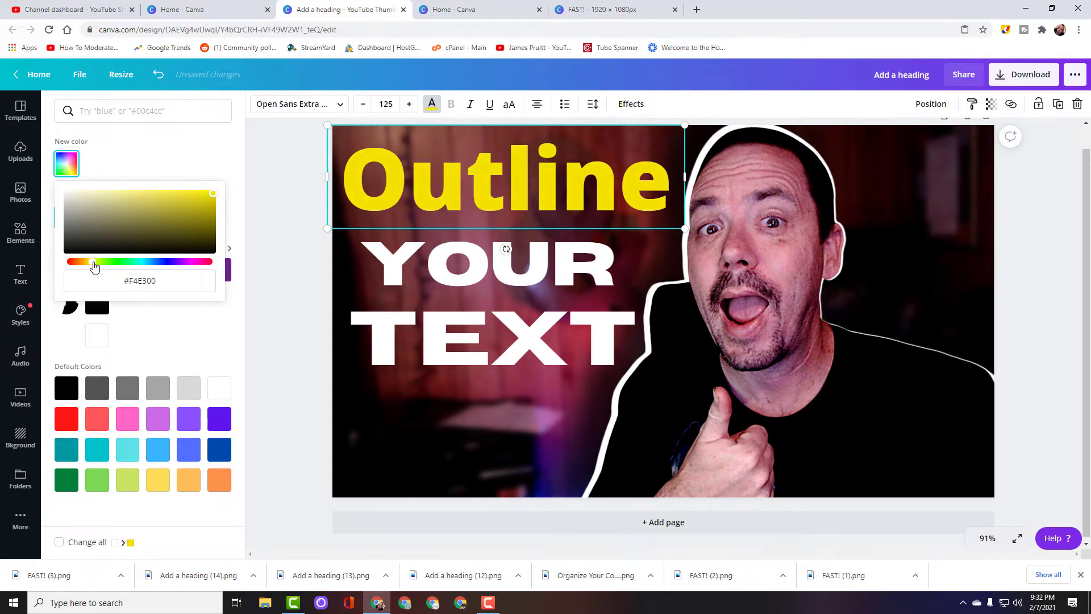
click(480, 273)
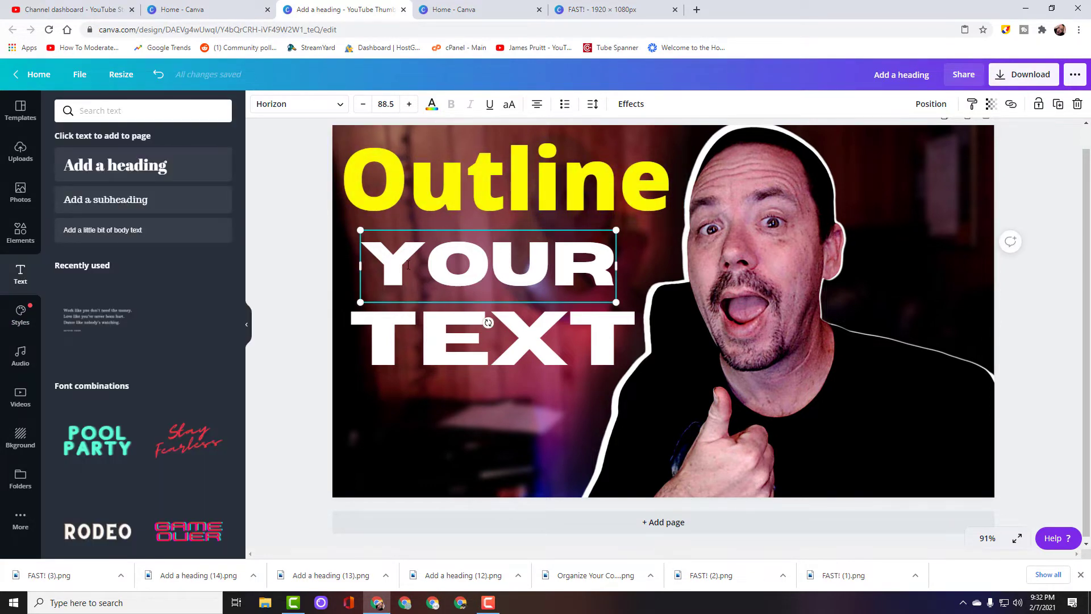
double_click(369, 269)
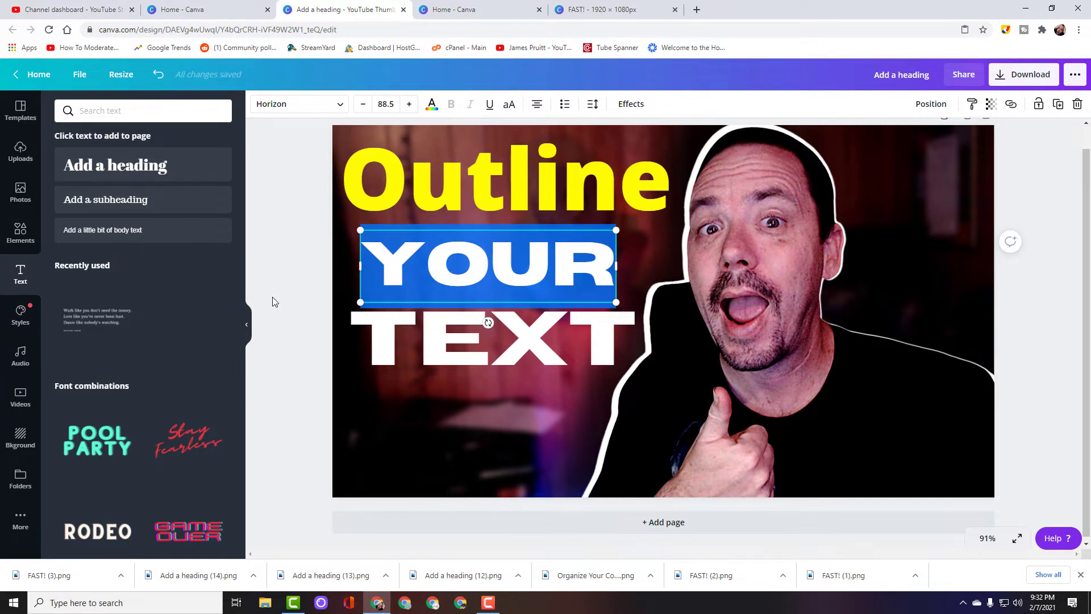
click(489, 355)
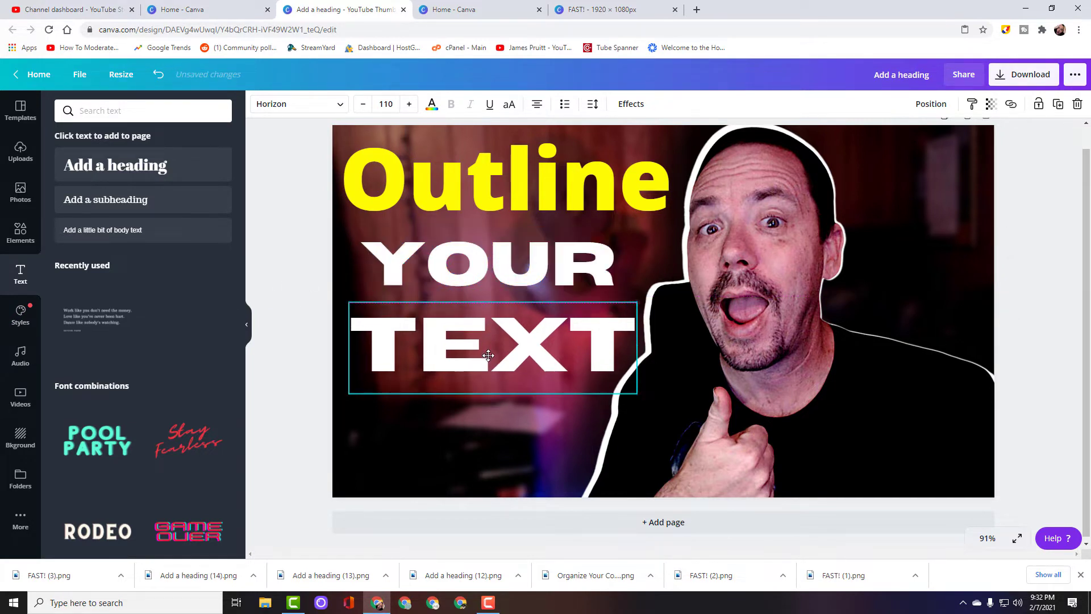
click(459, 197)
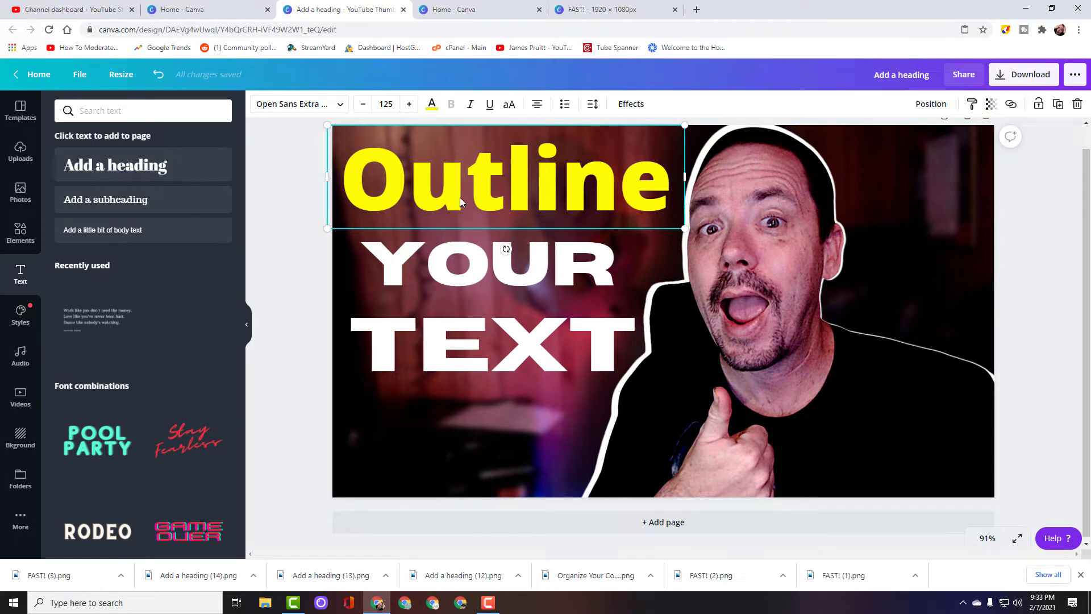
- Give the Outline heading a black drop shadow
click(632, 104)
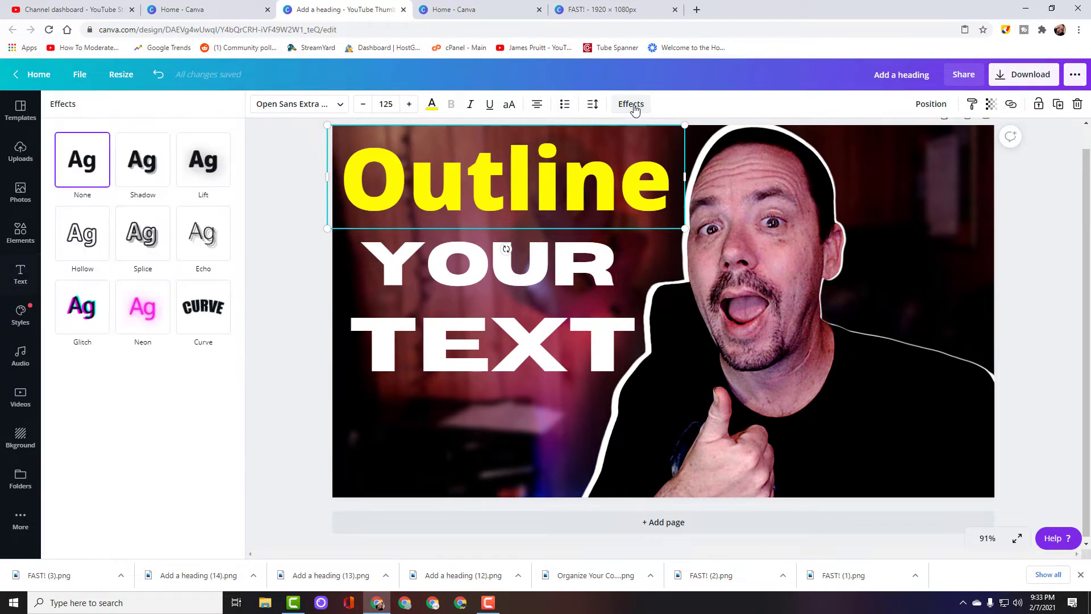
click(150, 173)
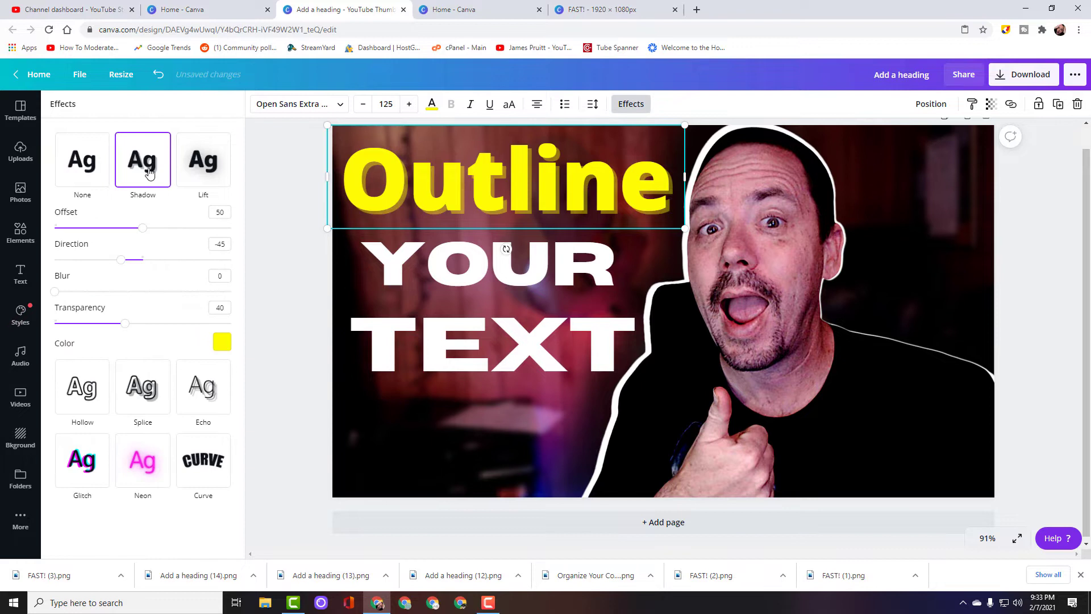
click(222, 342)
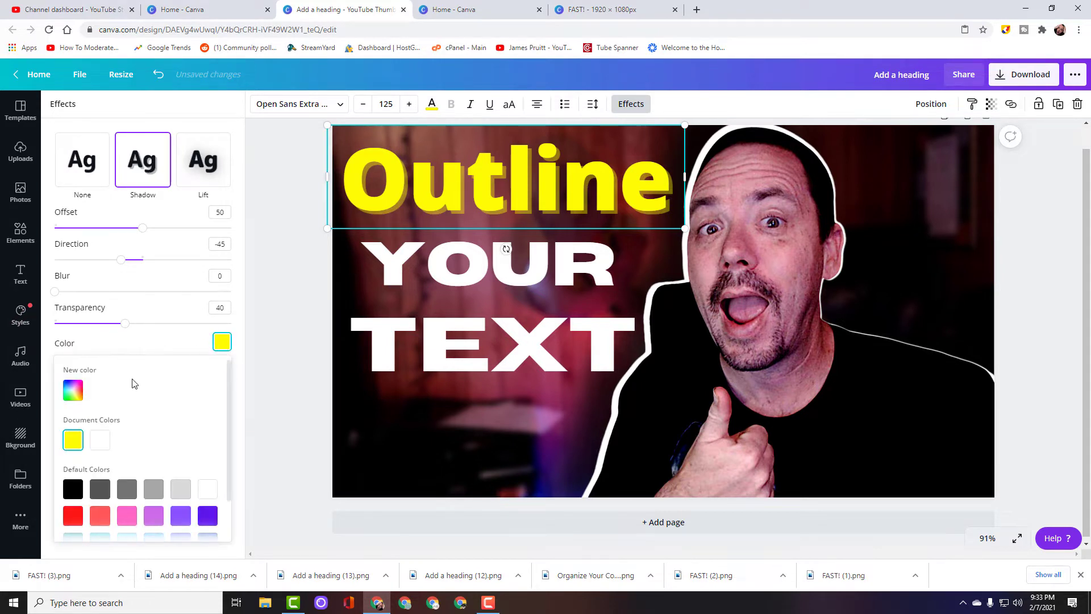
click(72, 488)
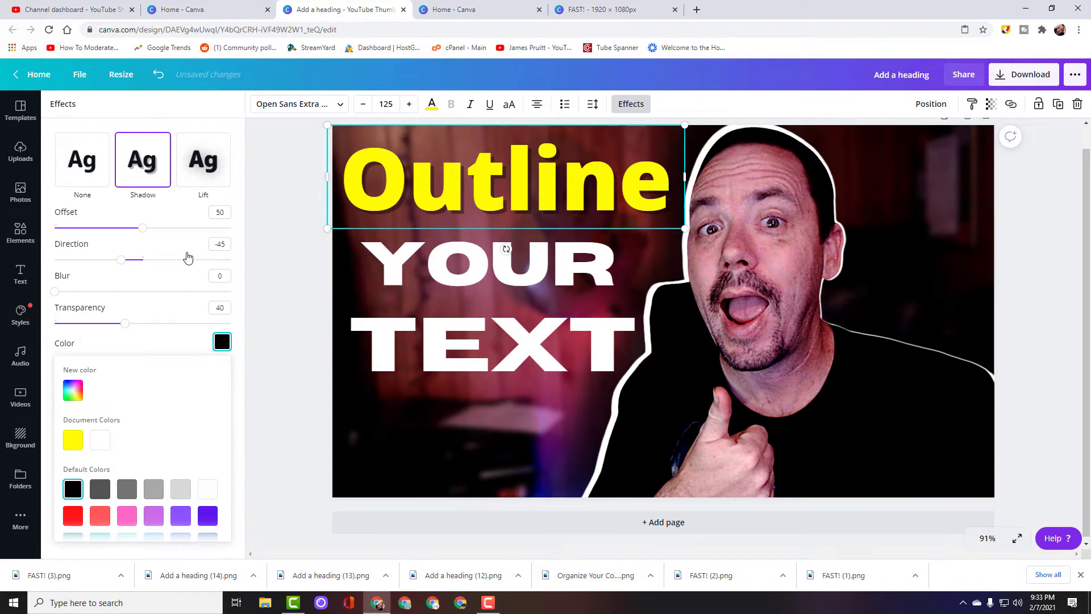
- Set the shadow to offset 100, blur 72, direction 99 and transparency 62
drag(145, 231, 183, 242)
drag(123, 325, 243, 331)
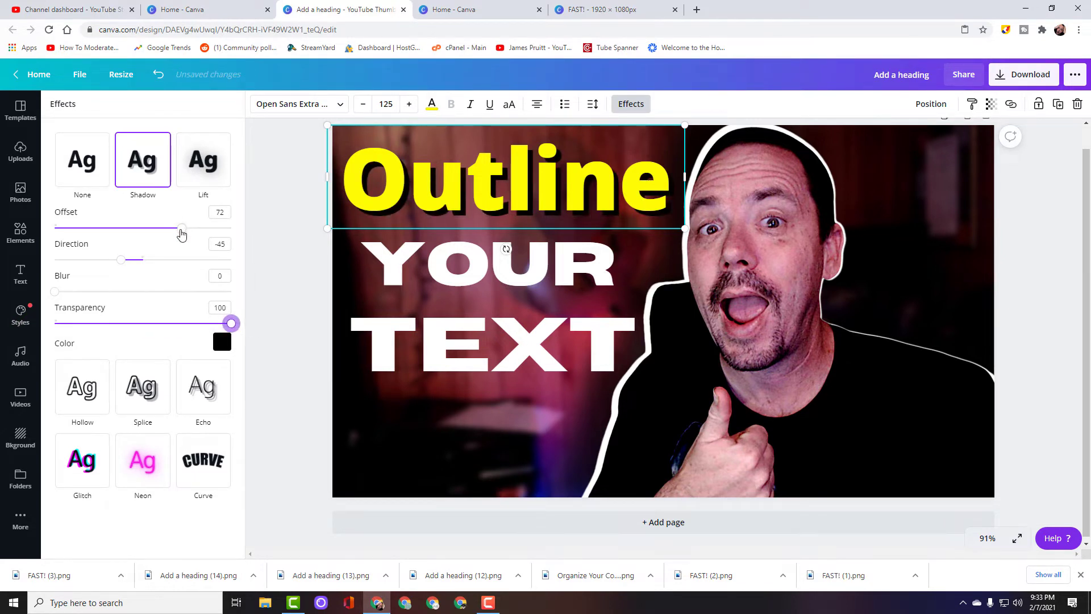
drag(181, 233, 110, 250)
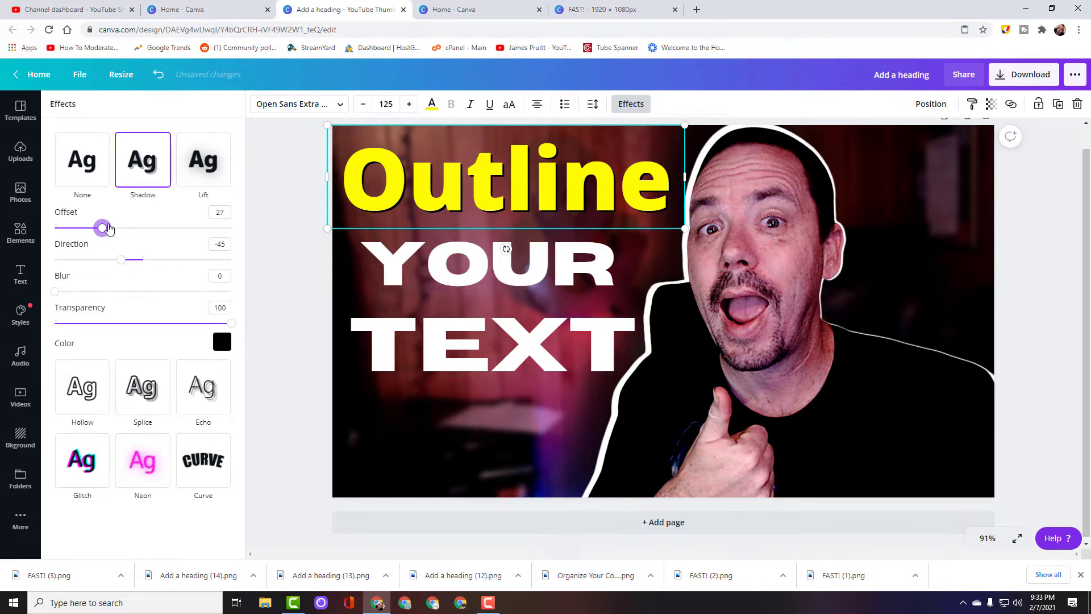
drag(108, 228, 239, 238)
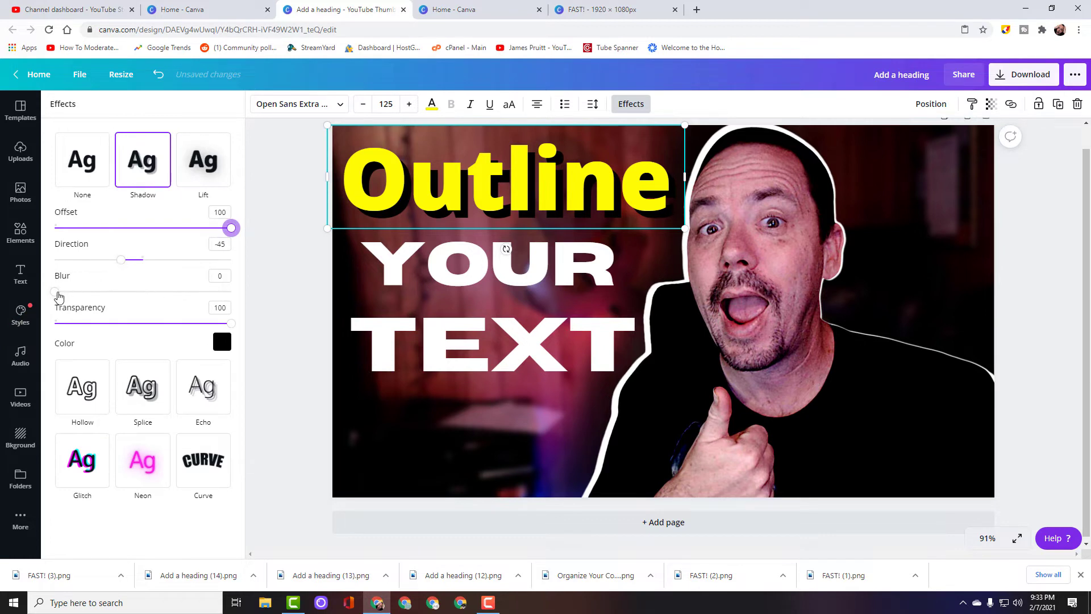
drag(58, 292, 183, 306)
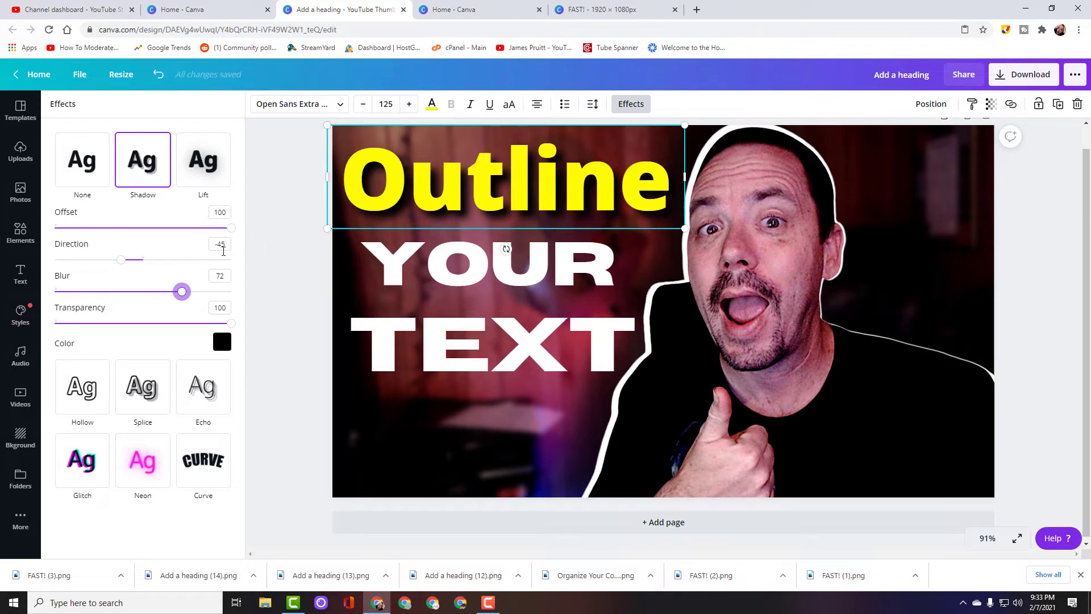
drag(125, 264, 191, 275)
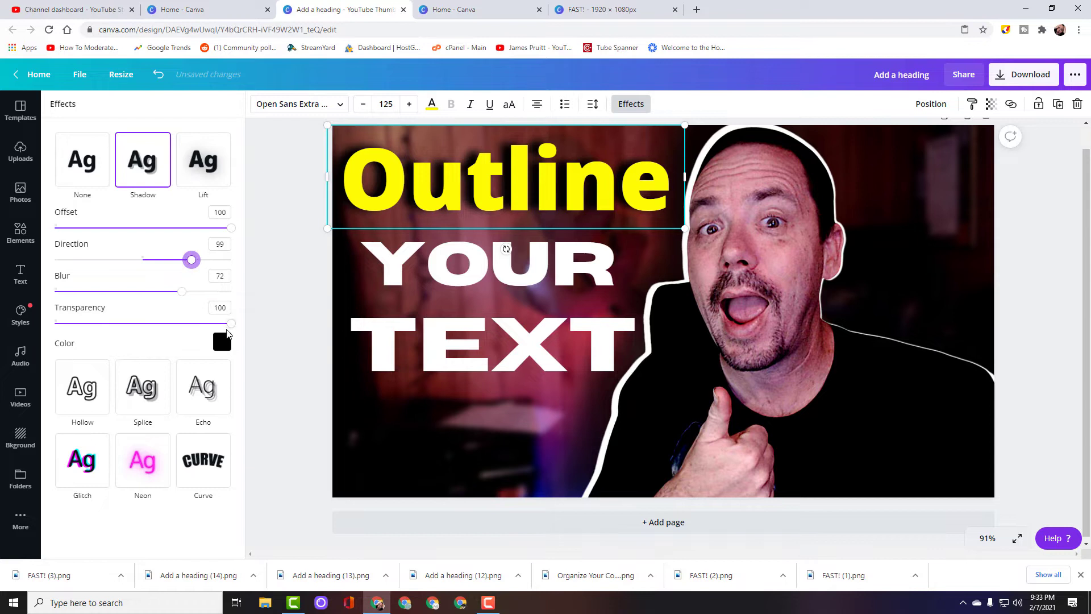
drag(233, 329, 165, 331)
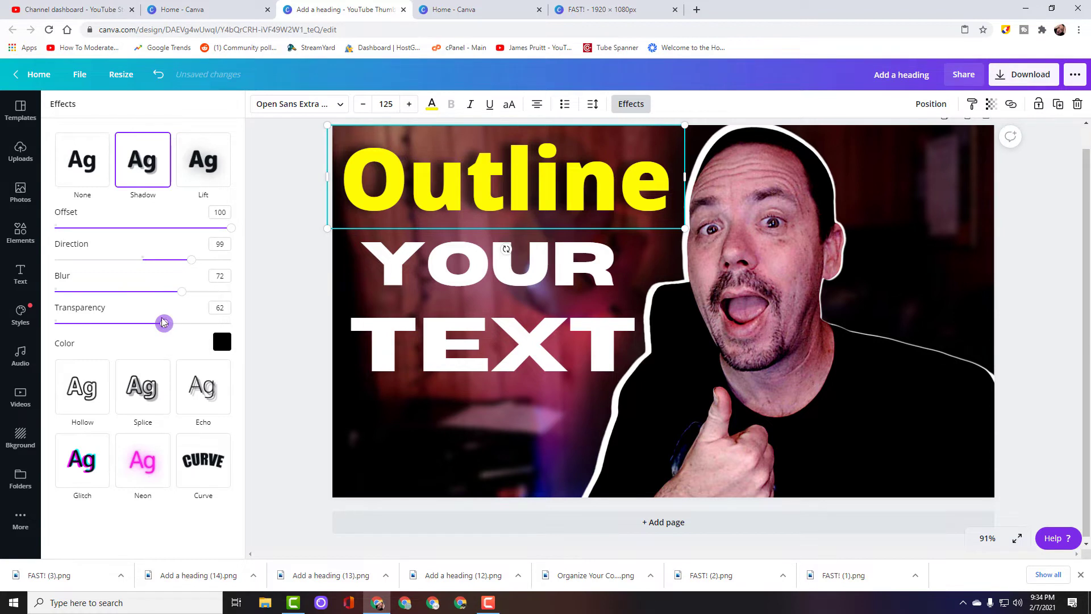
click(378, 323)
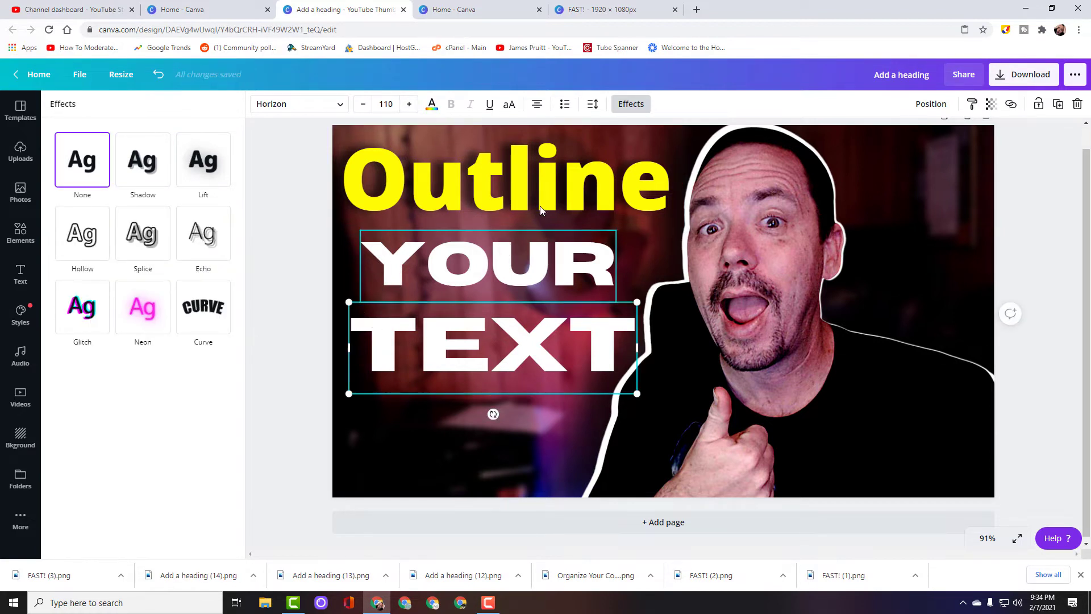
- Duplicate the Outline heading, recolor the copy red, and align it over the yellow original
click(490, 202)
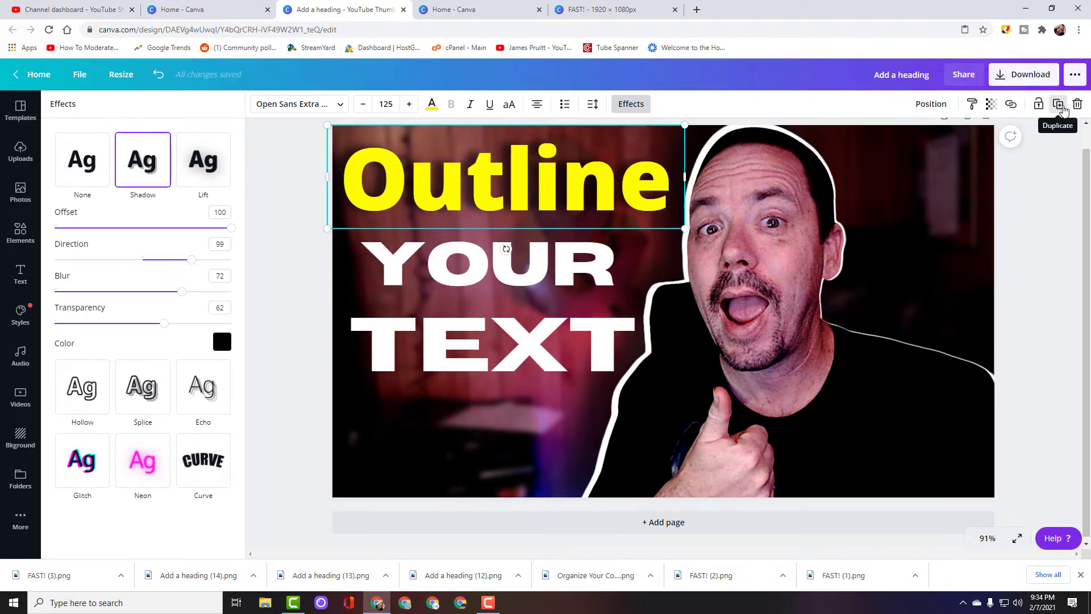
click(1058, 105)
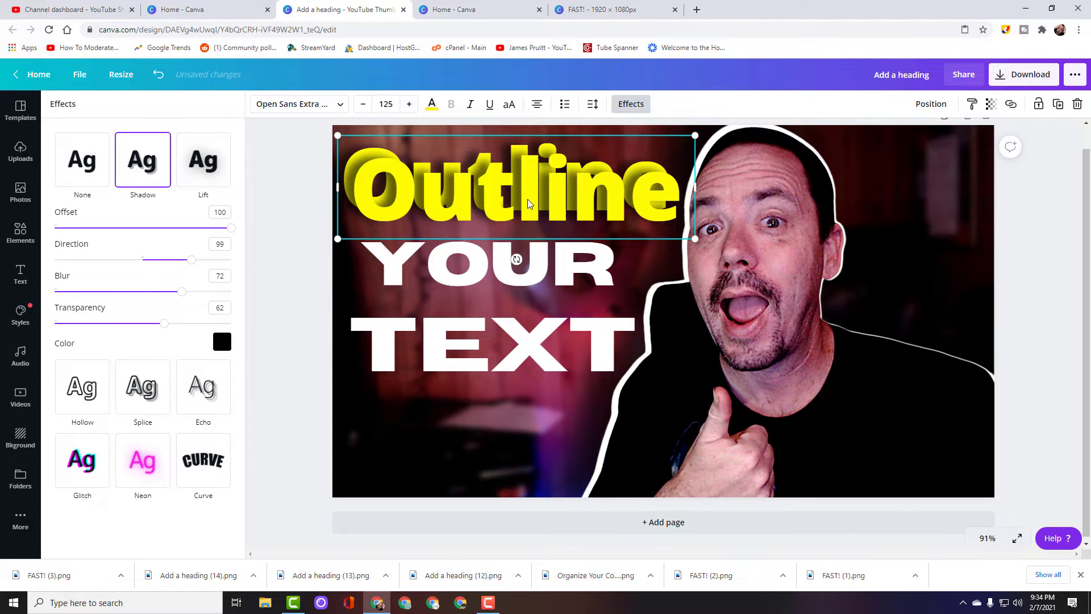
click(432, 104)
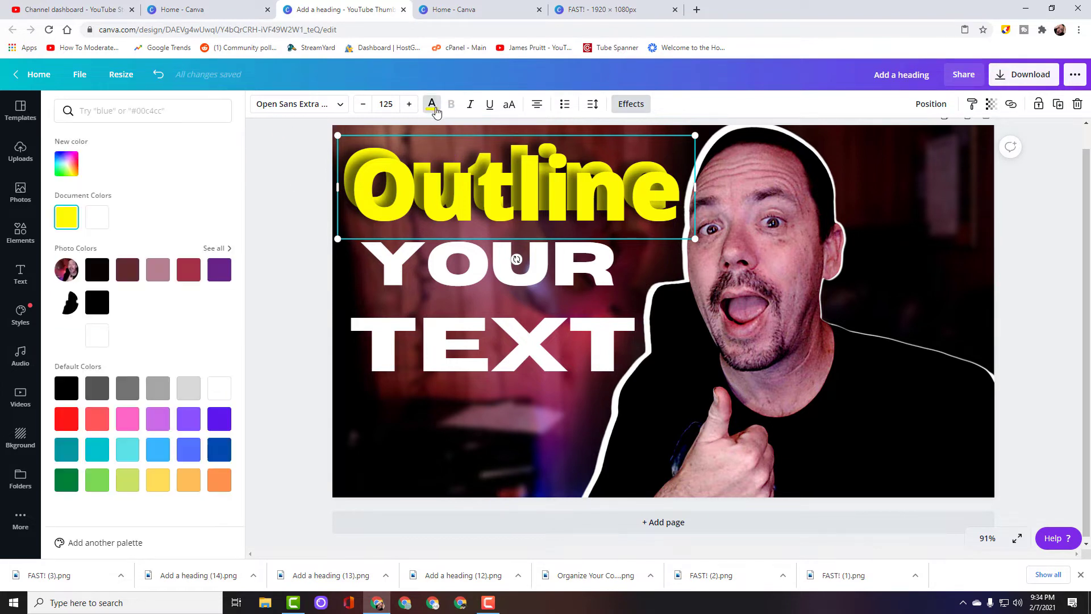
click(67, 419)
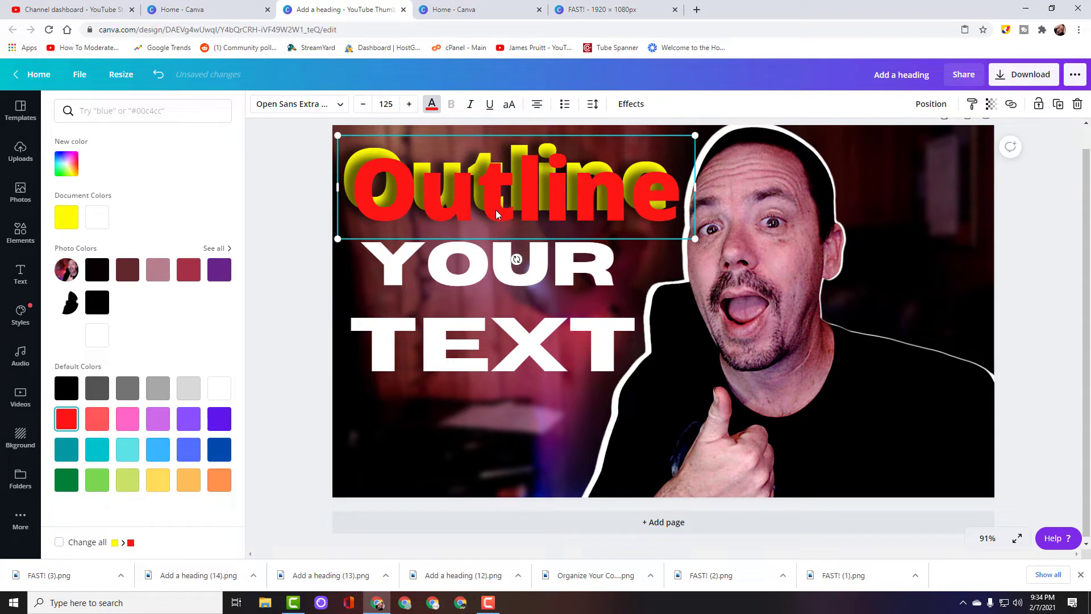
drag(496, 214, 484, 197)
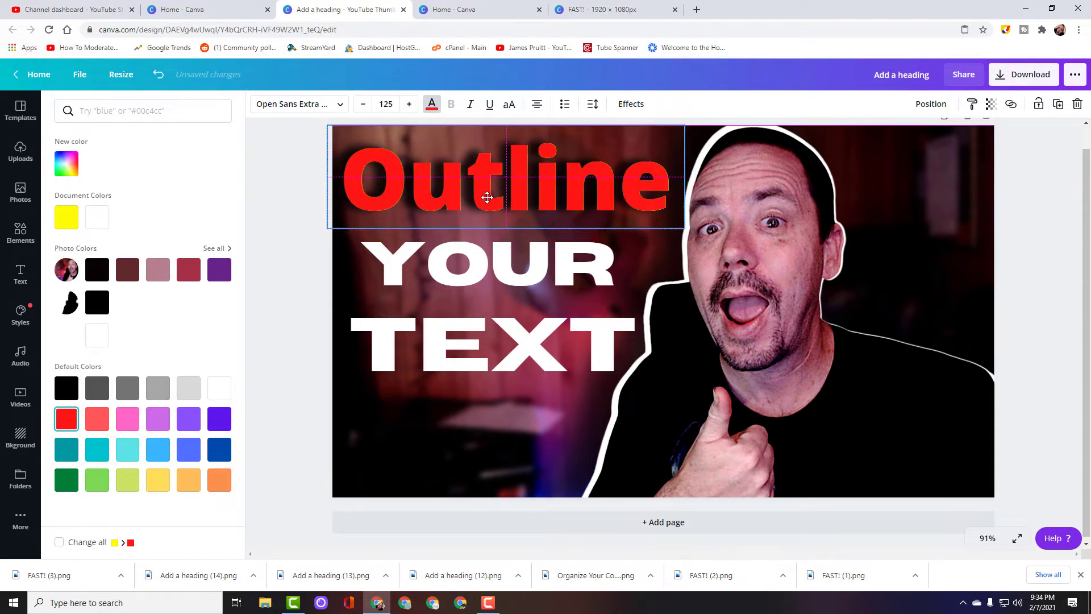
drag(489, 197, 489, 197)
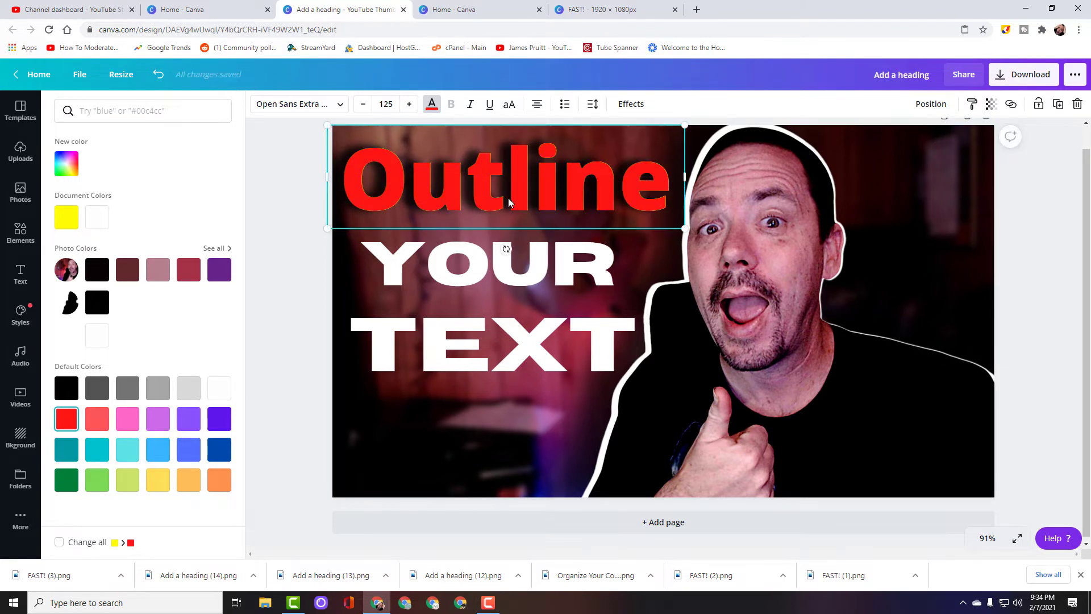
- Apply the Hollow effect to the red copy at thickness 48, then deselect it
click(629, 104)
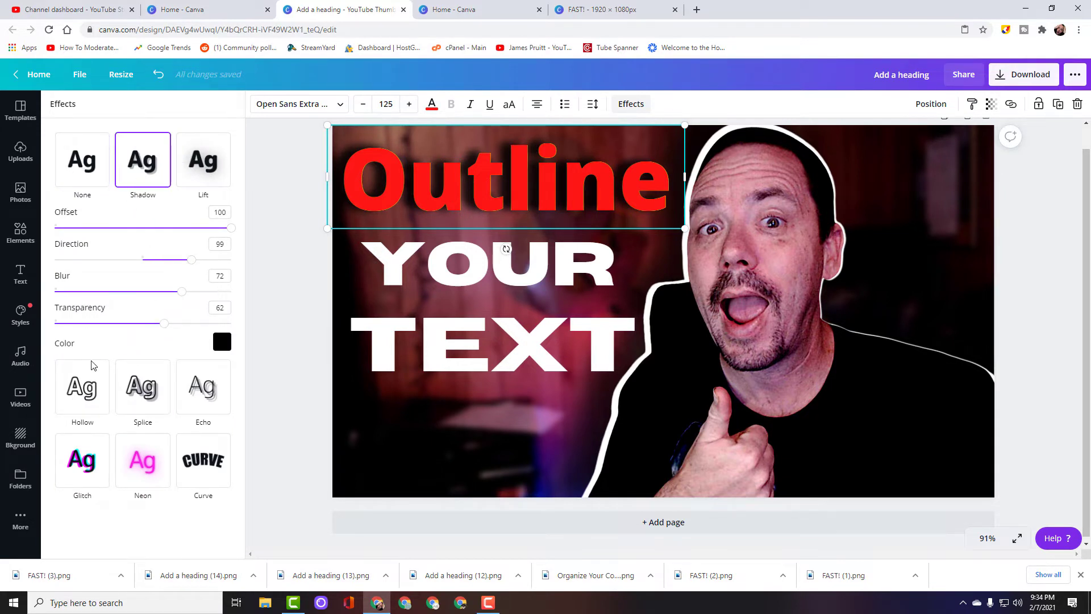
click(81, 397)
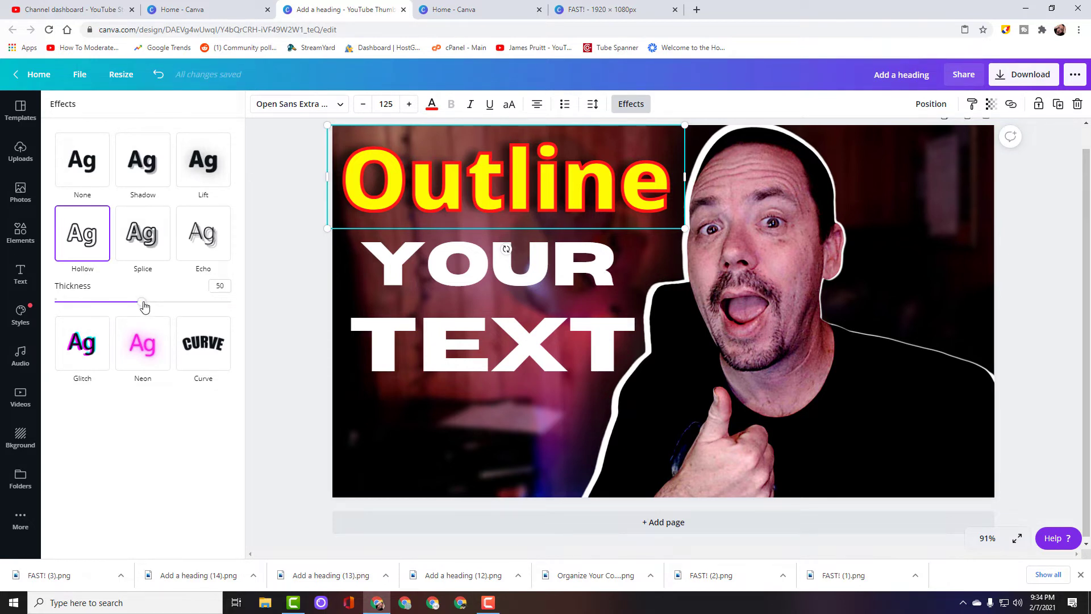
mouse_move(143, 305)
mouse_down()
mouse_move(220, 306)
mouse_move(108, 314)
mouse_move(162, 312)
mouse_move(140, 316)
mouse_up()
key(Escape)
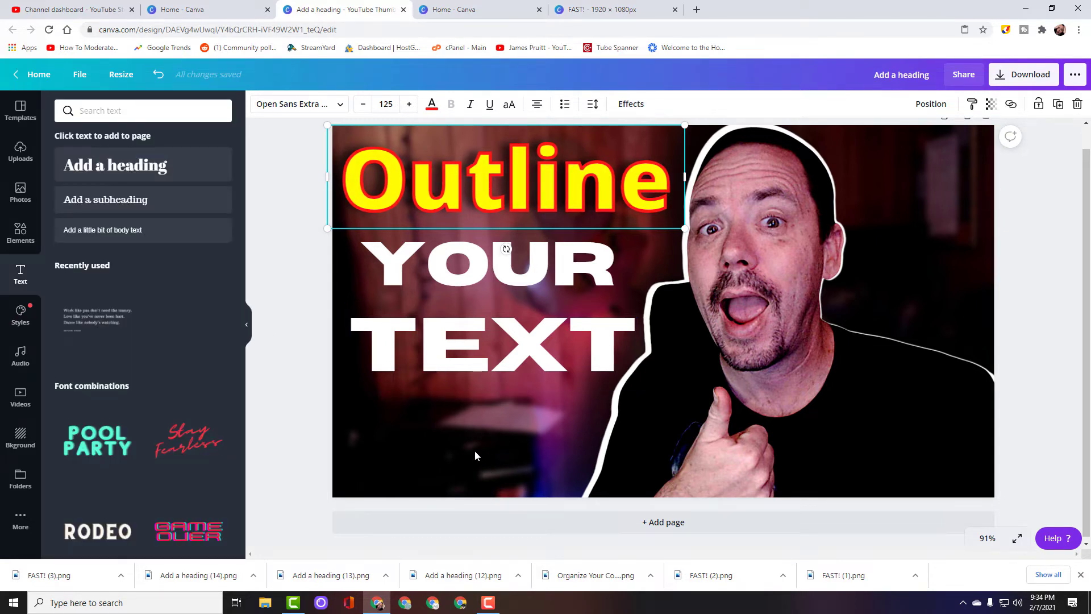
key(Escape)
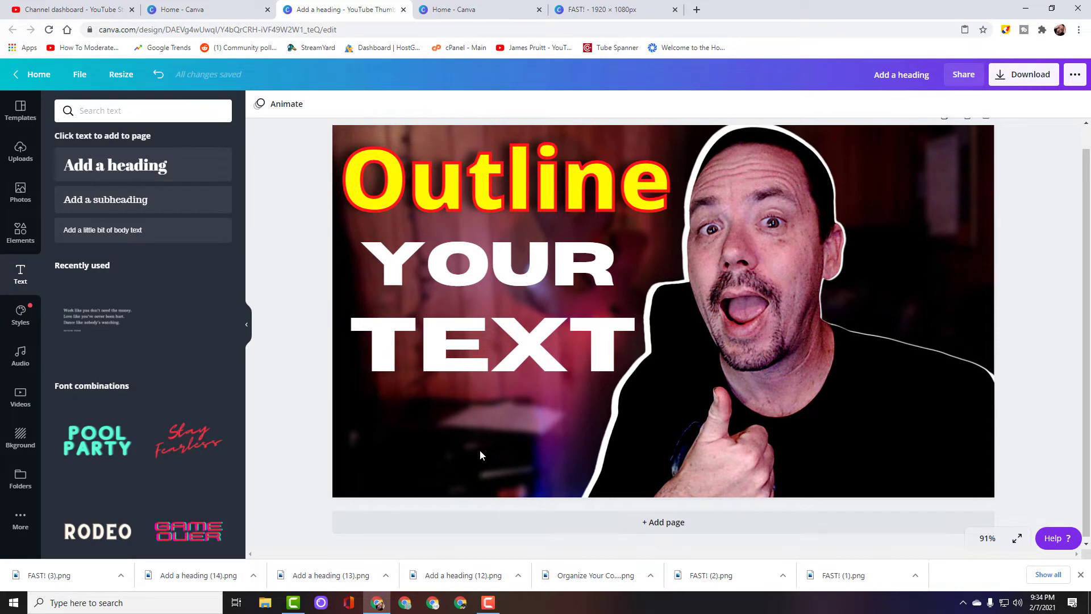
- Select the white YOUR heading to show its text effect options
click(492, 275)
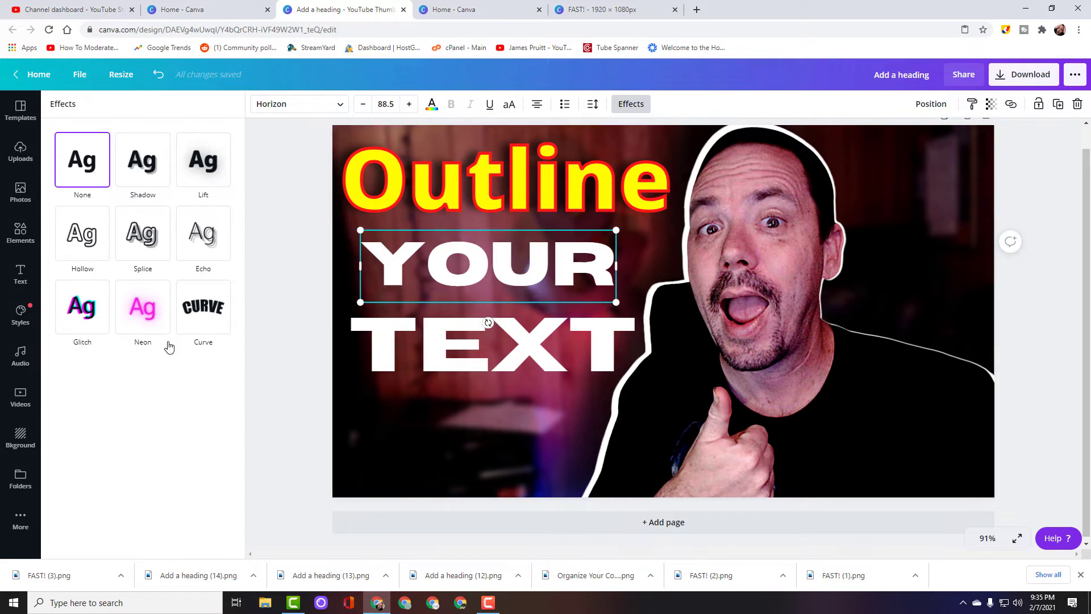
- Apply a red Splice effect to YOUR and make its letters yellow
click(149, 255)
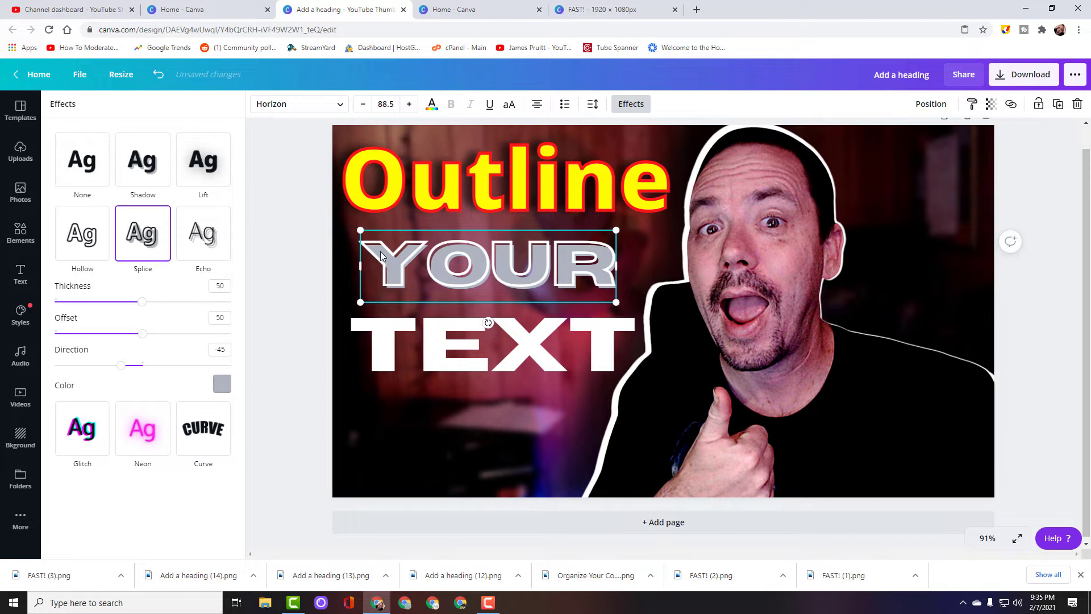
click(222, 383)
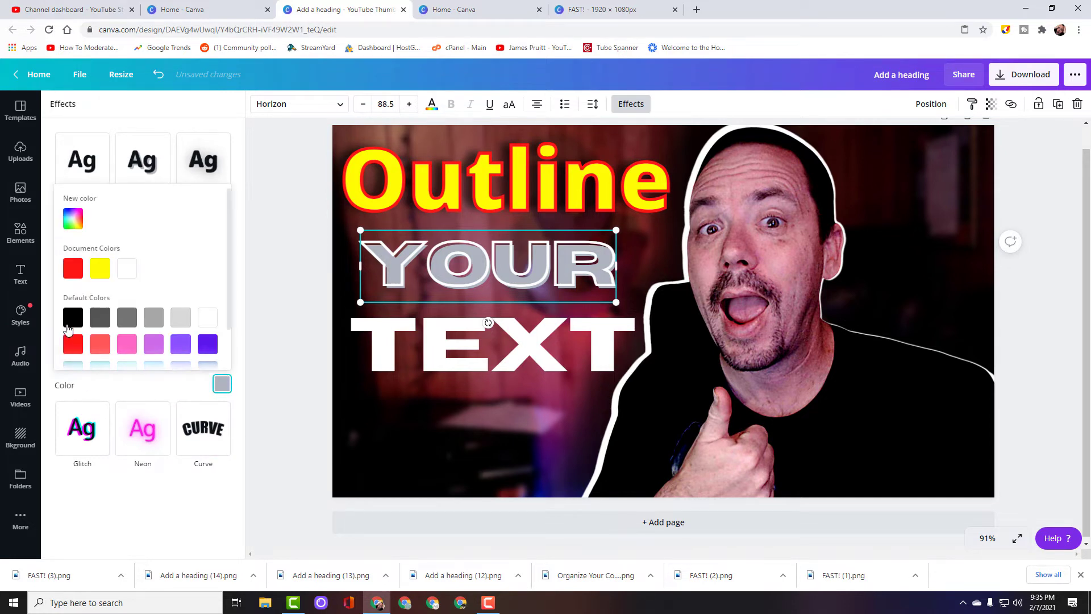
click(74, 269)
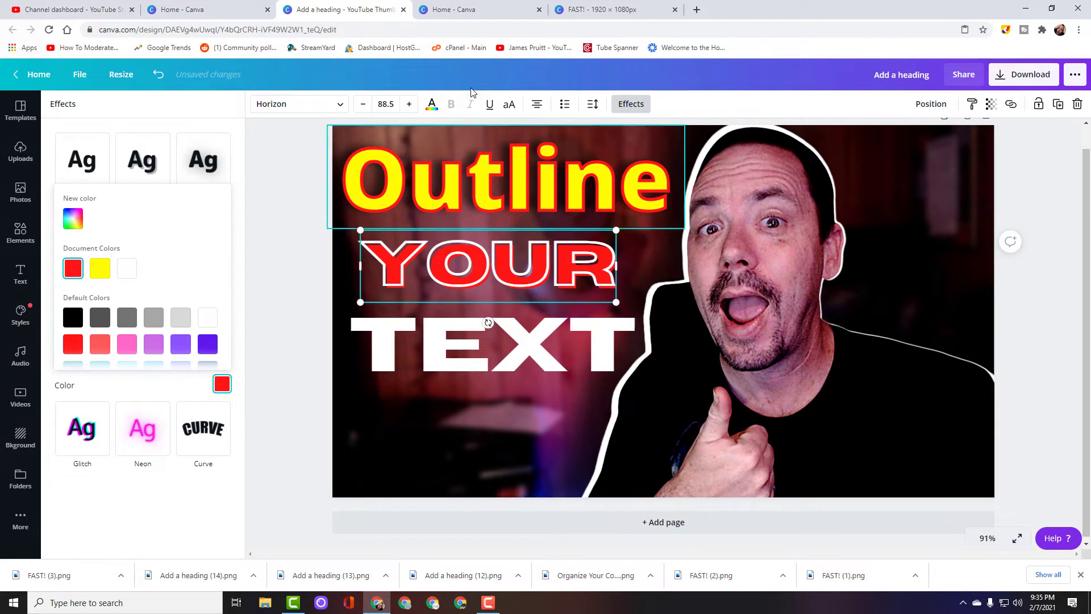
click(430, 108)
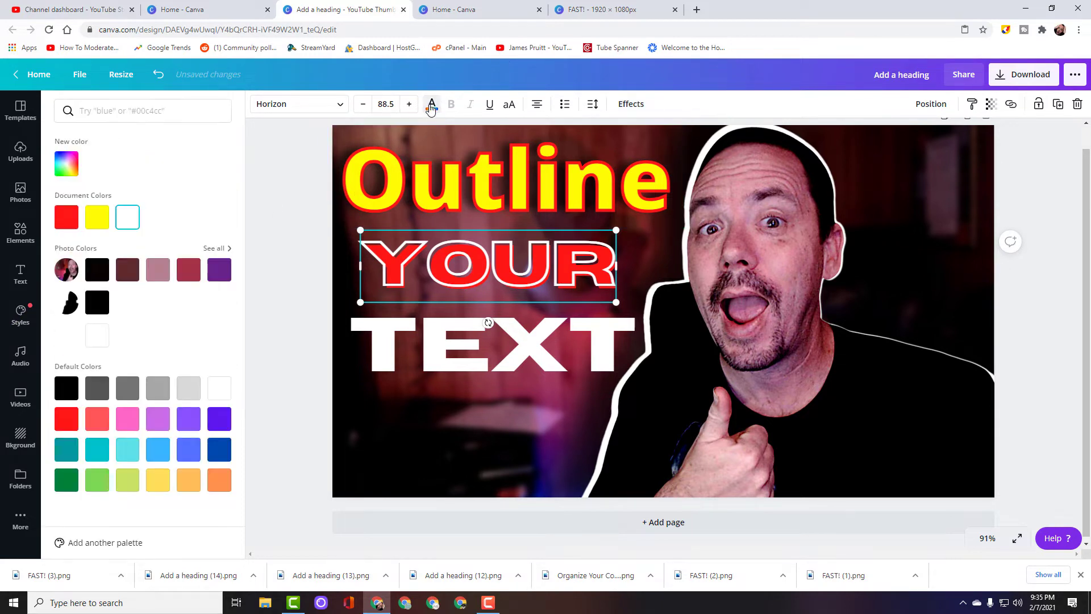
click(101, 218)
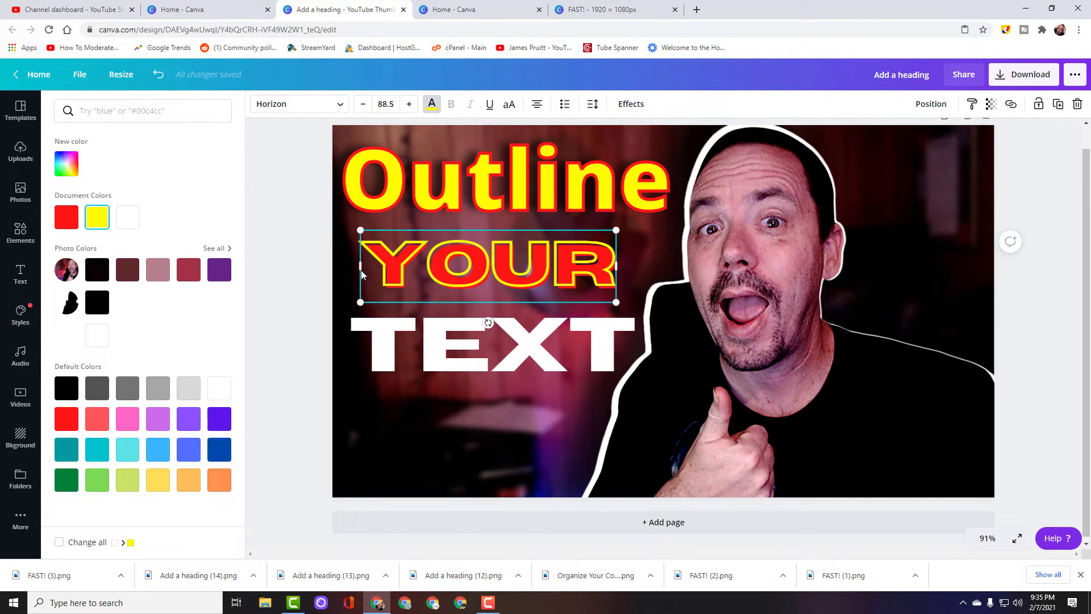
- Set YOUR's Splice to thickness 68, offset 0 and direction 38
click(629, 104)
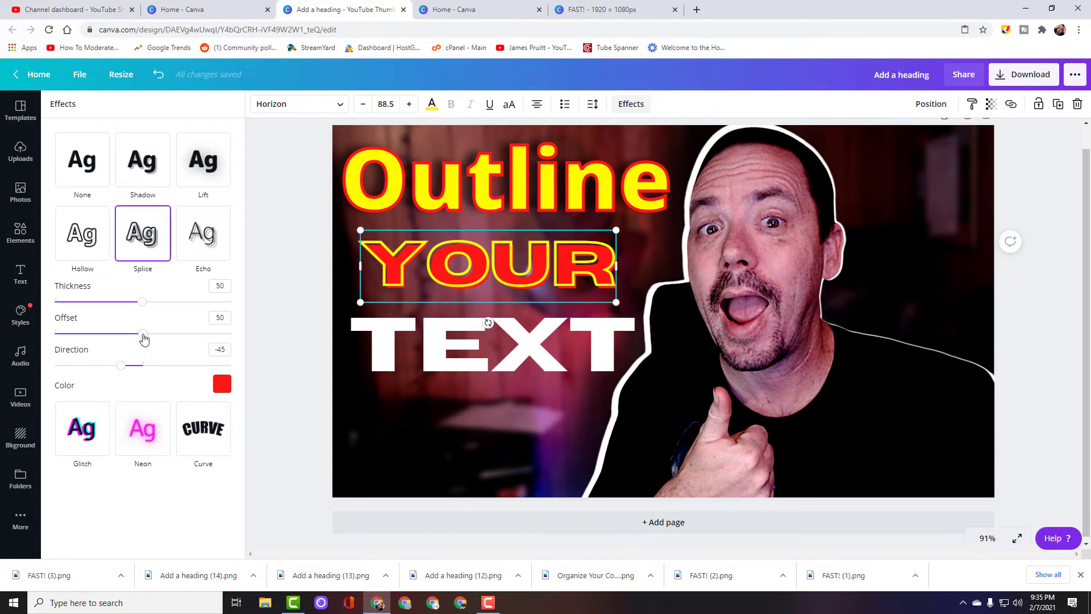
drag(143, 339, 45, 344)
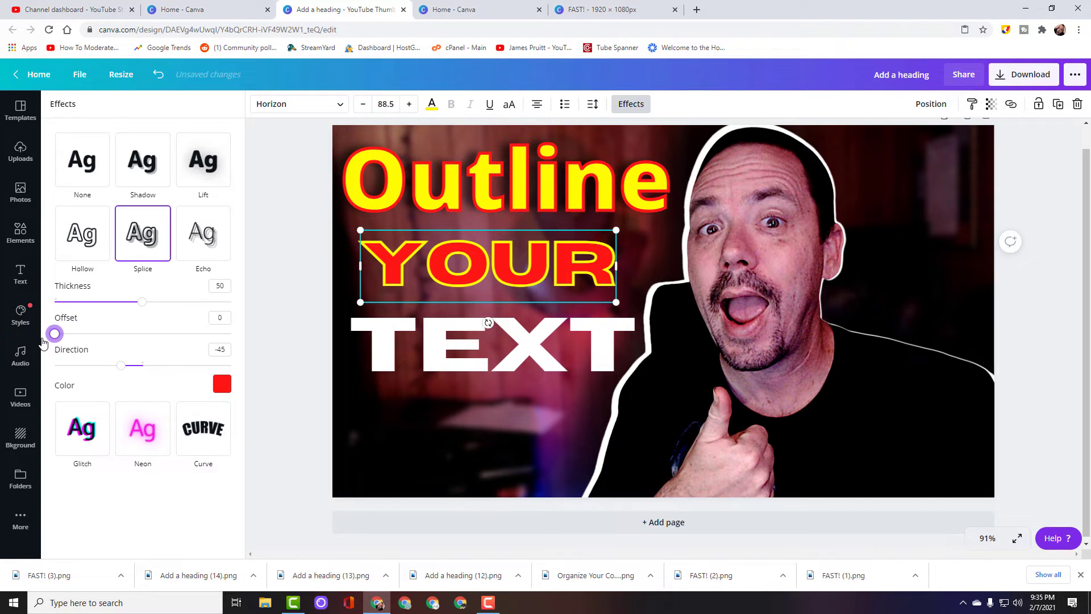
drag(142, 303, 174, 314)
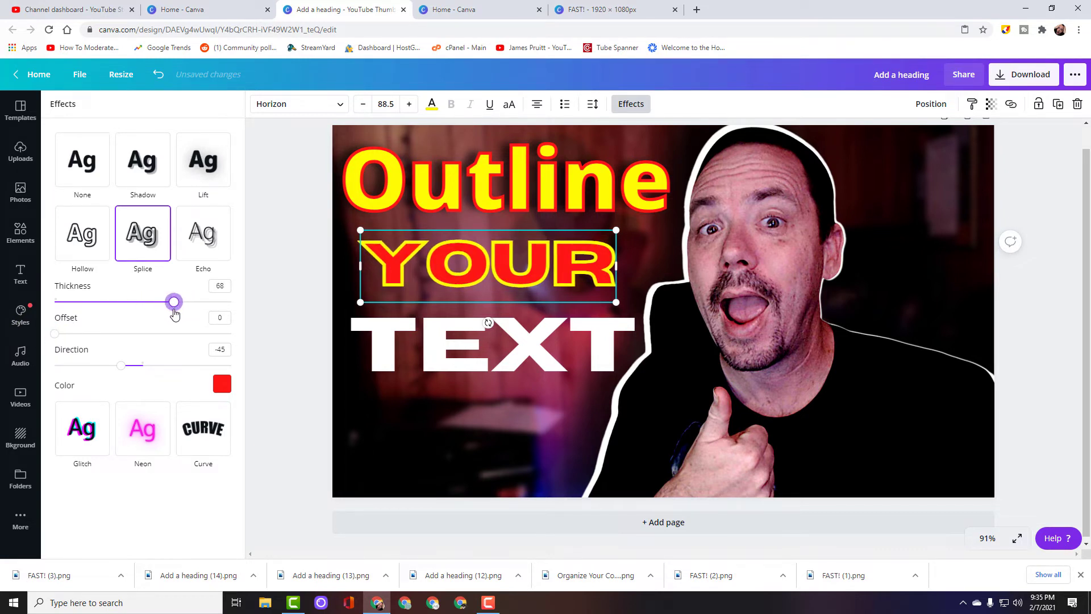
drag(120, 370, 142, 365)
drag(55, 334, 12, 344)
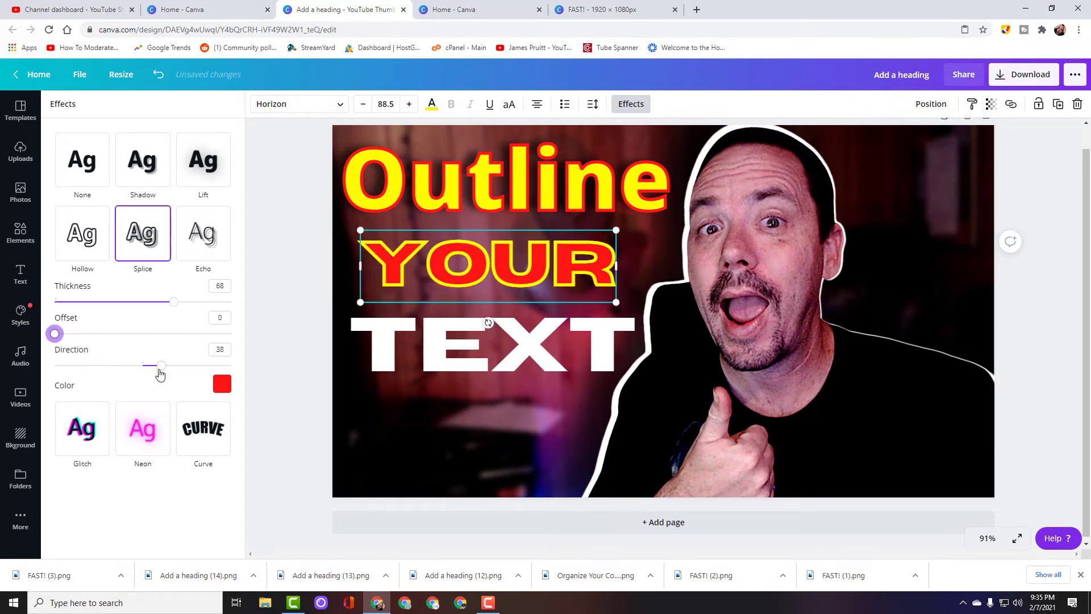
click(477, 367)
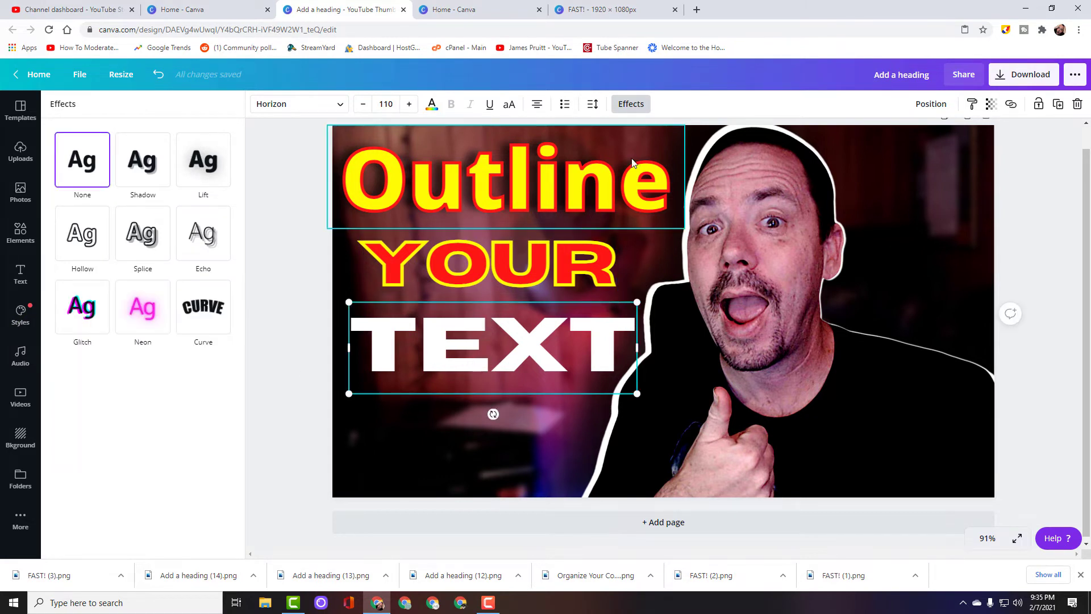
- Give TEXT a black drop shadow with blur 100, offset 100 and transparency 97
click(632, 105)
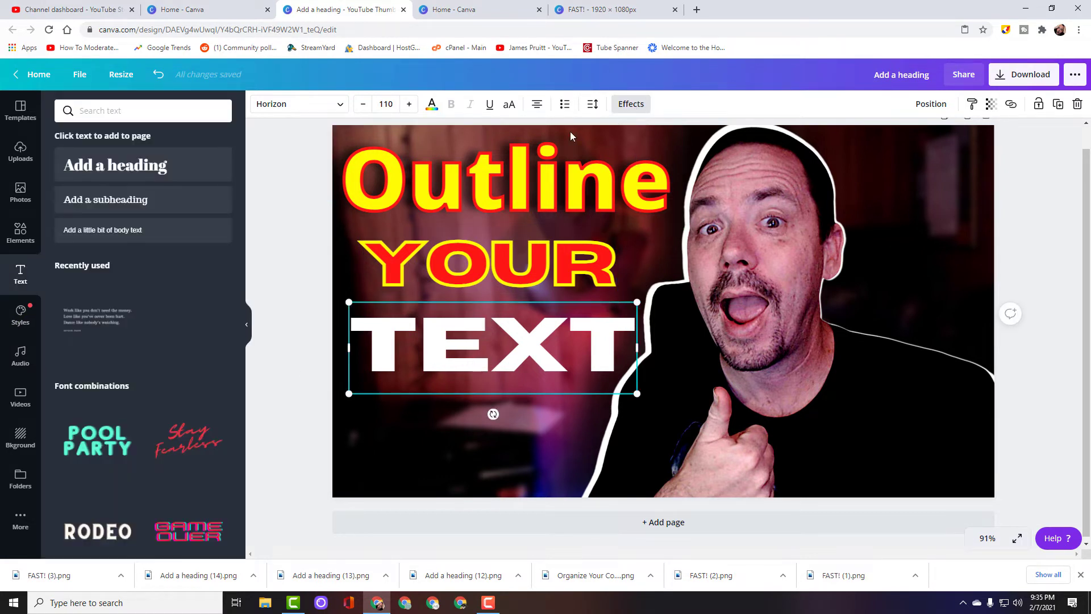
click(631, 105)
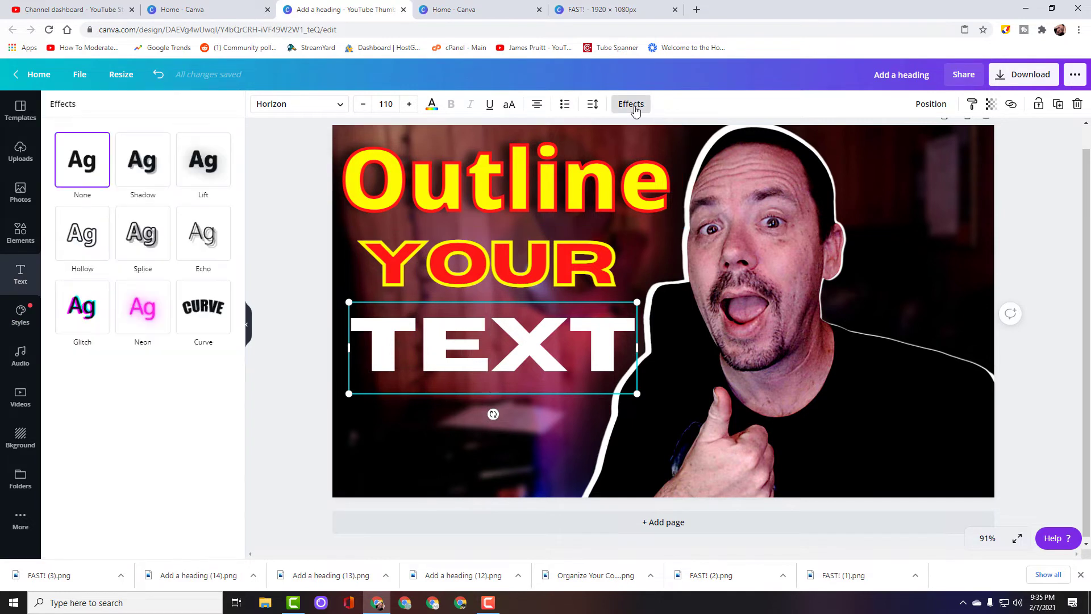
click(144, 164)
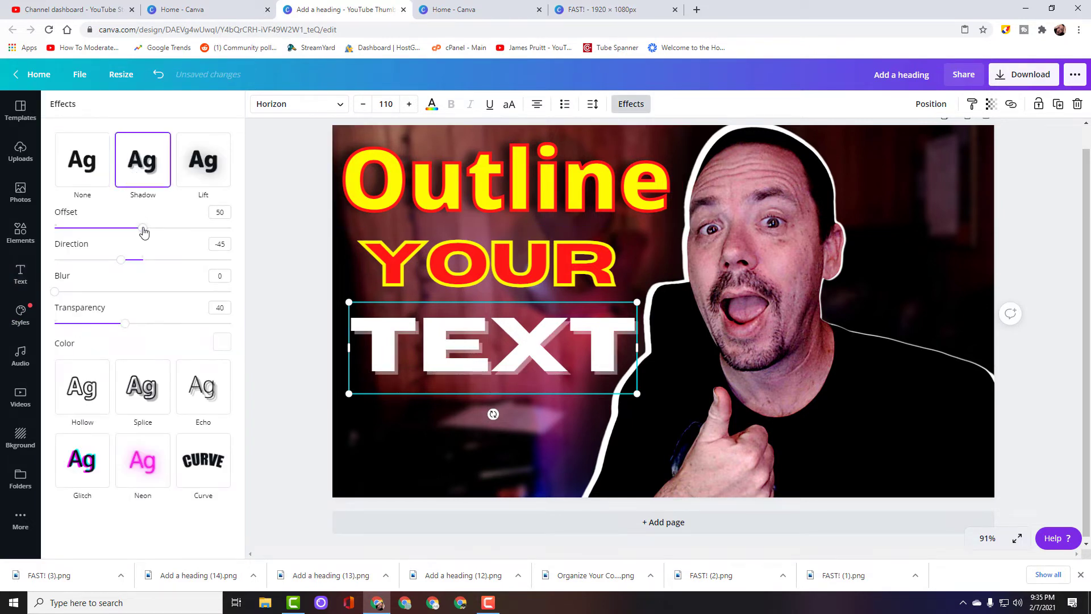
click(221, 342)
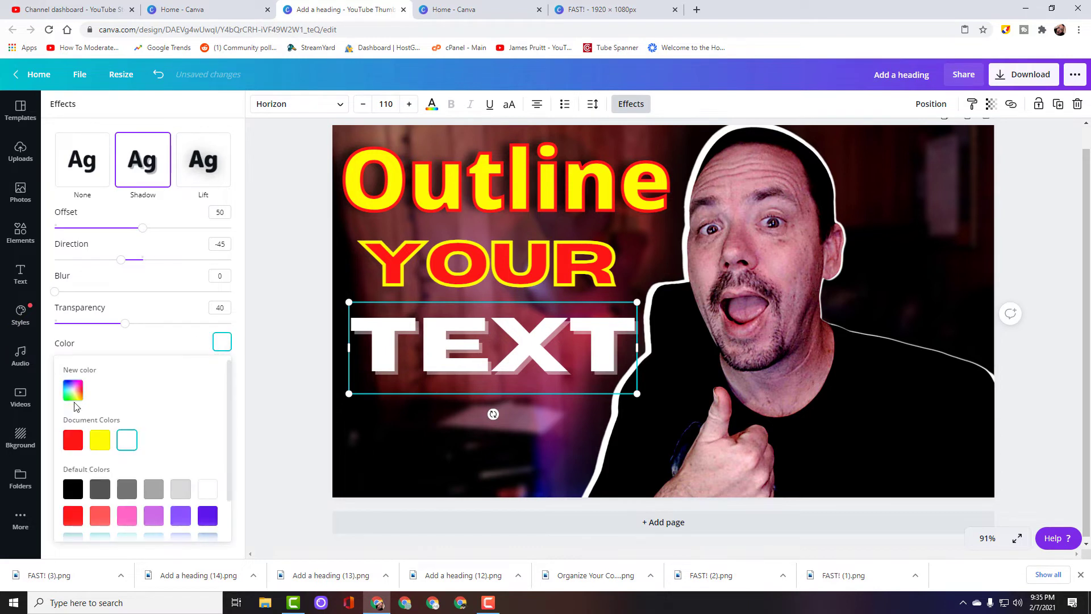
click(73, 489)
drag(57, 294, 231, 306)
drag(153, 229, 262, 243)
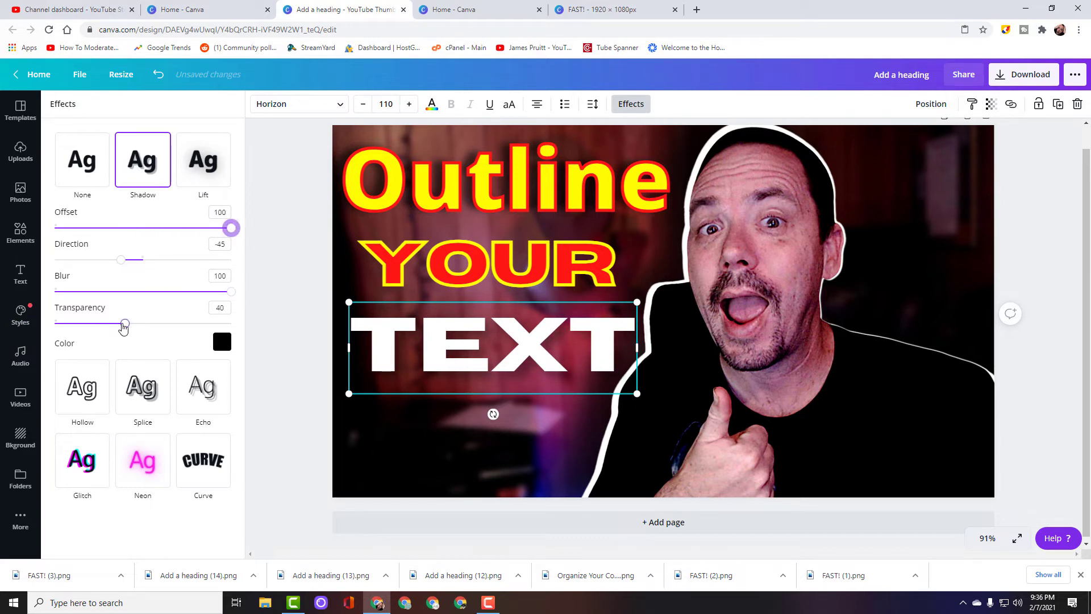
drag(123, 323, 226, 335)
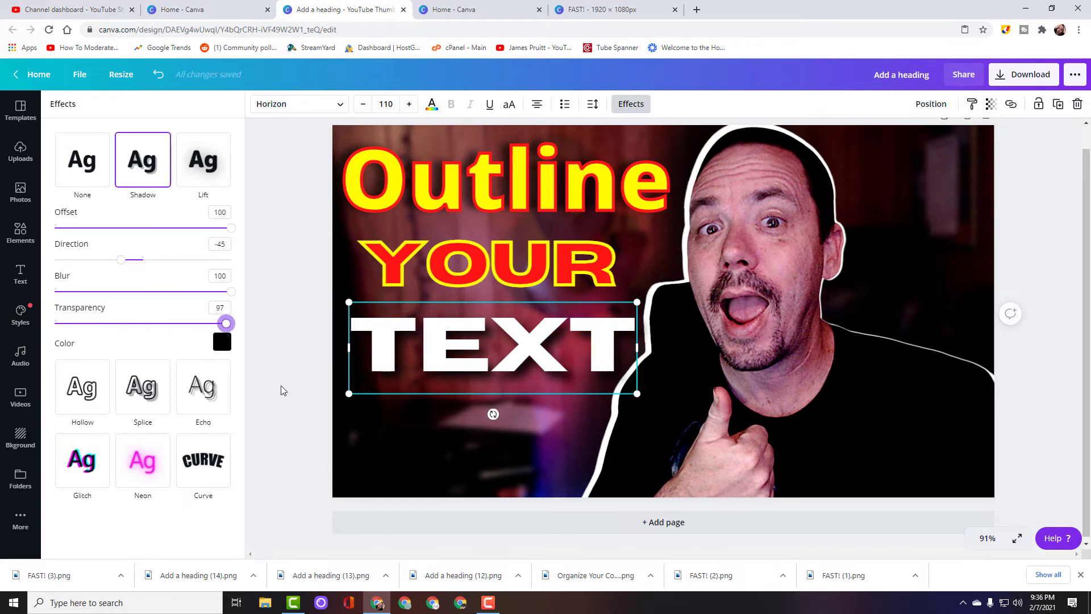
- Duplicate TEXT, make the copy a black Hollow outline, and tuck it behind the original
click(455, 425)
click(526, 364)
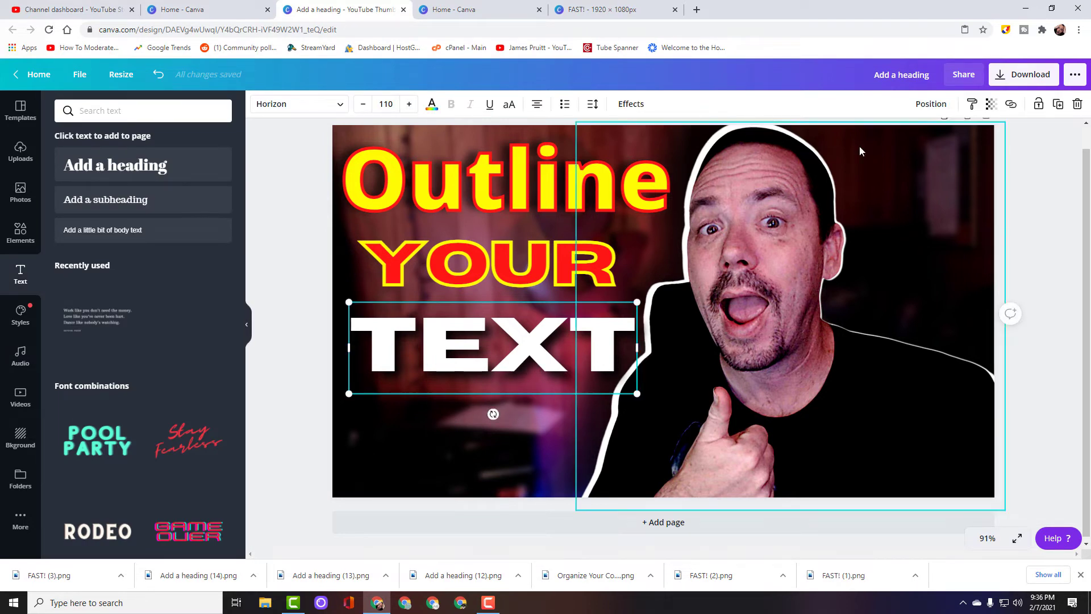
click(1057, 104)
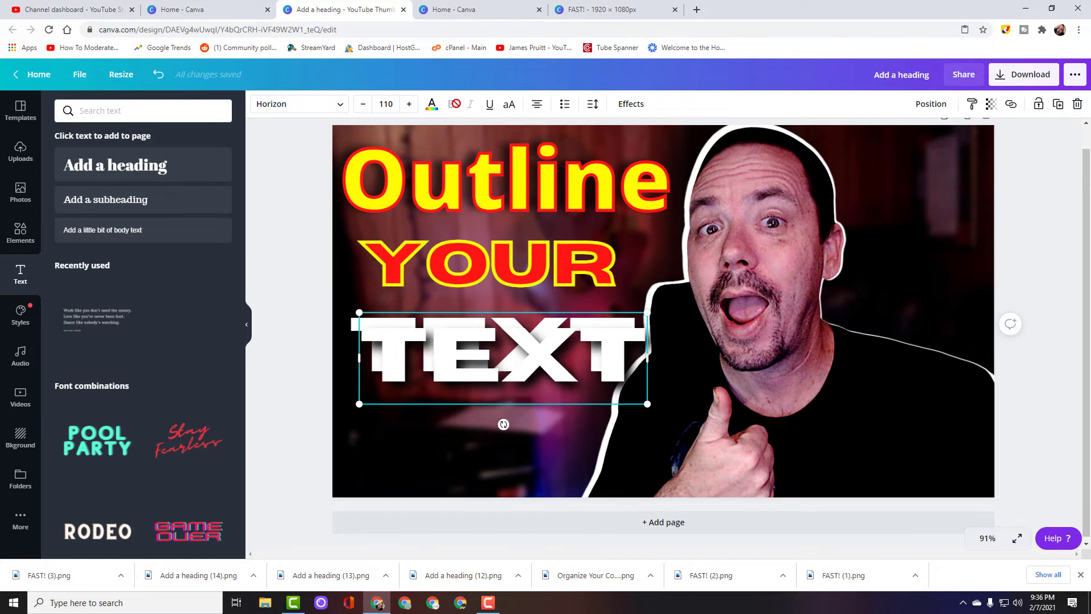
click(432, 104)
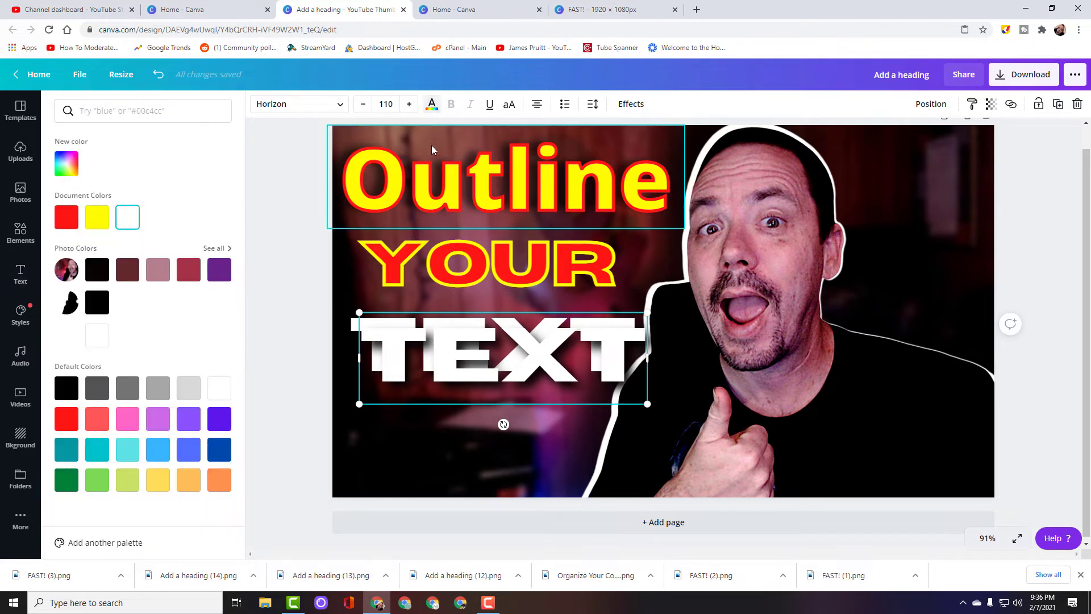
click(67, 388)
click(630, 104)
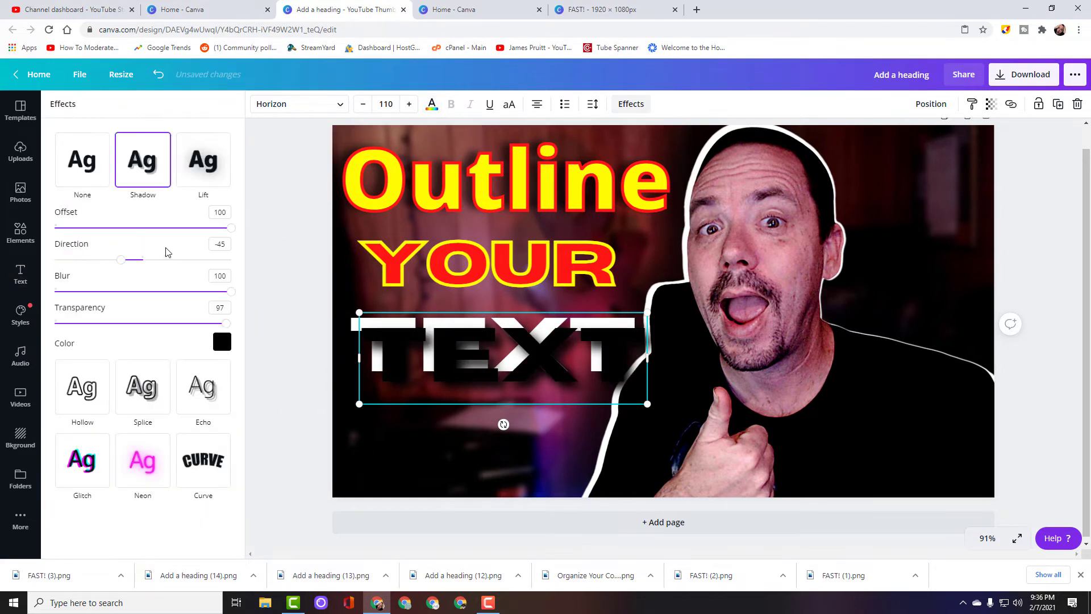
click(86, 386)
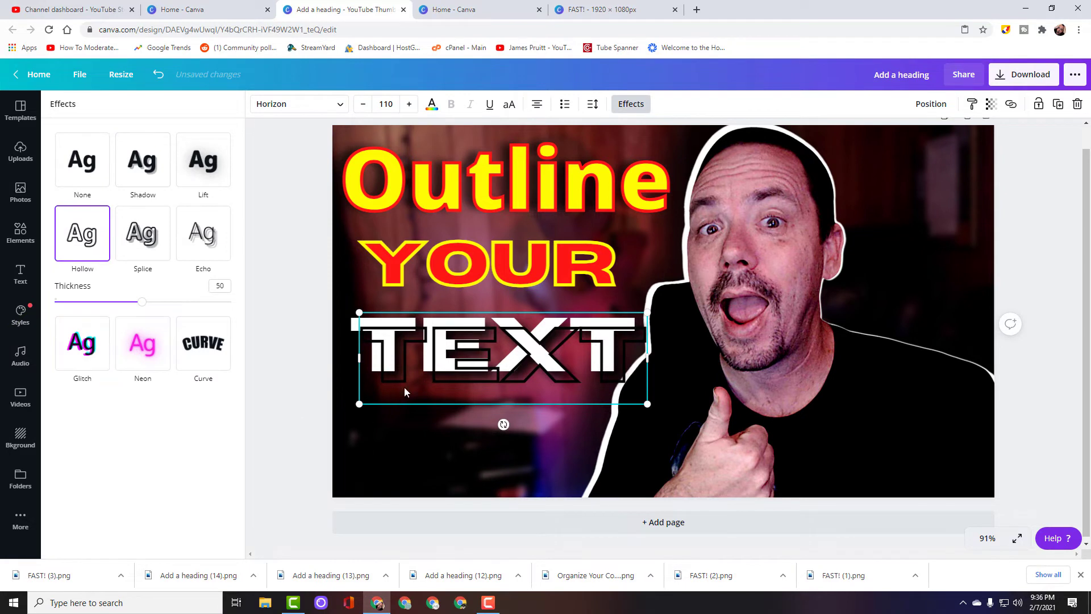
drag(485, 380, 473, 370)
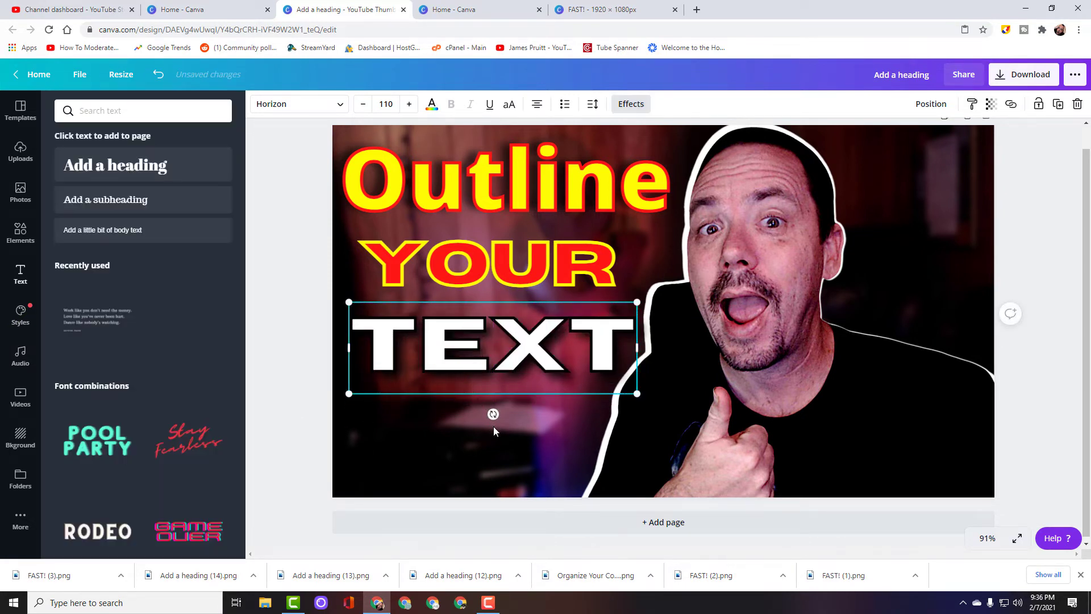
- Add a recently used pink rectangle and resize it to span the TEXT line
click(515, 440)
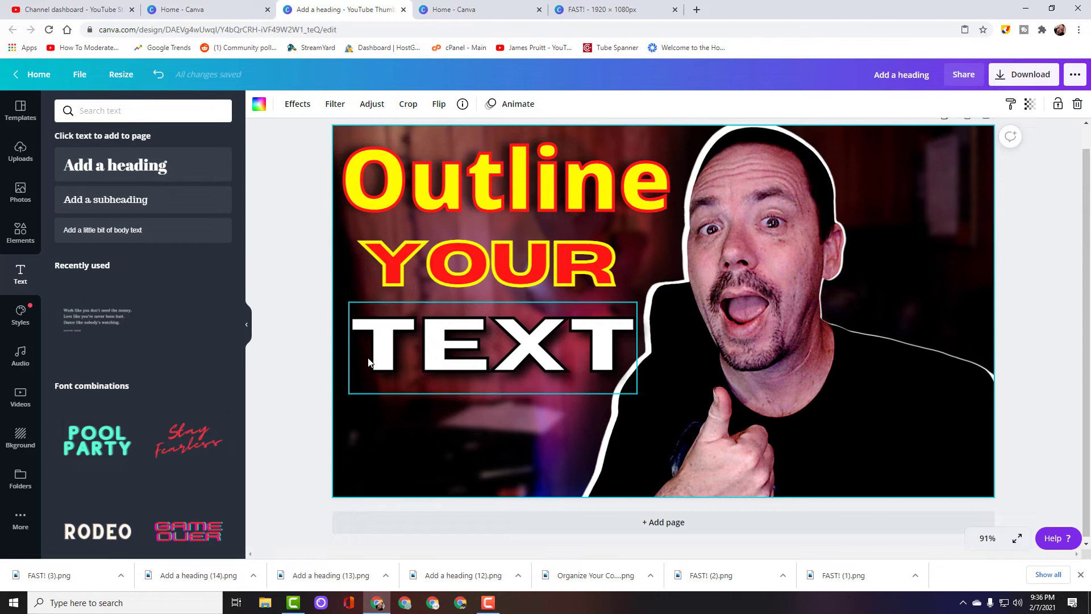
click(20, 237)
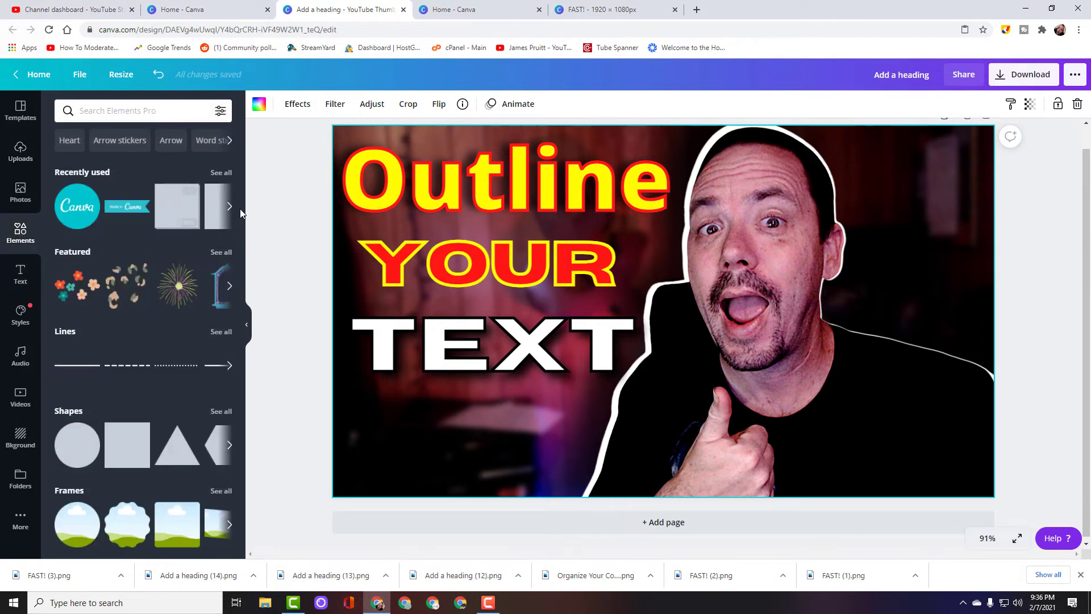
drag(219, 205, 350, 337)
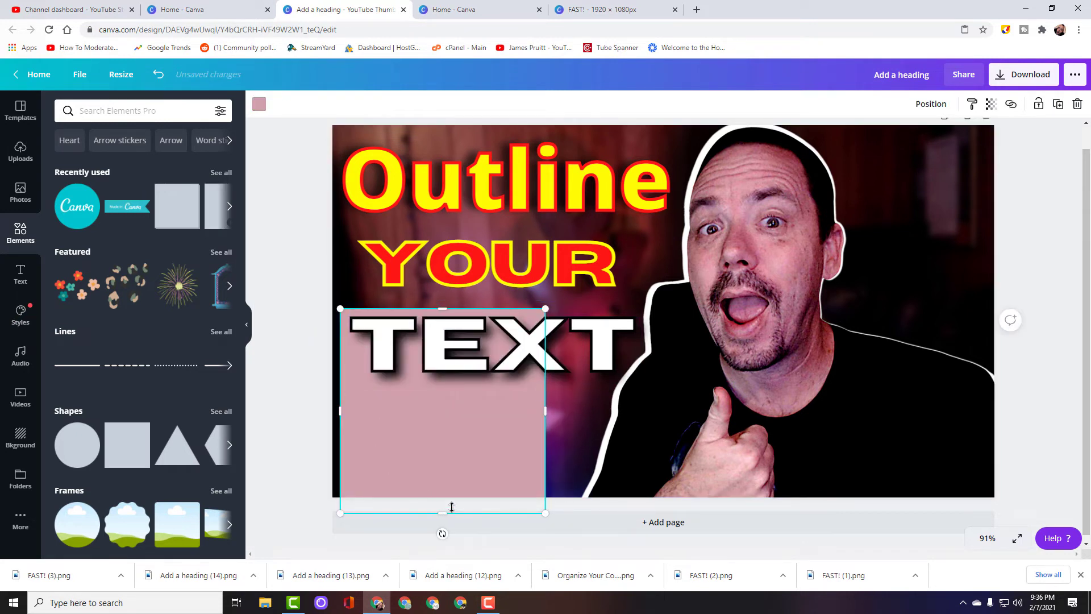
drag(451, 506, 451, 377)
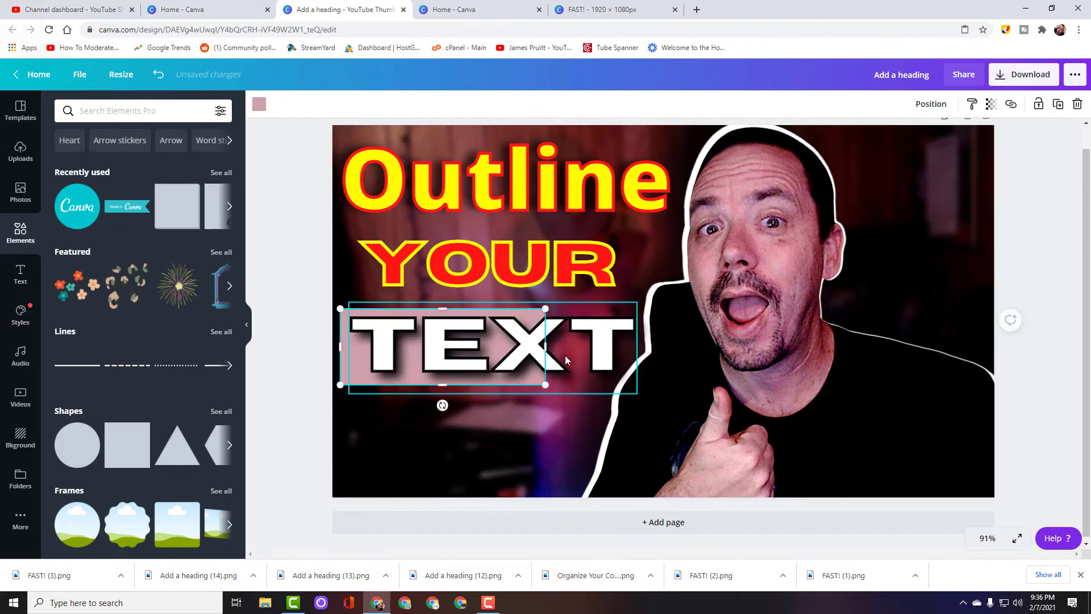
drag(546, 346, 643, 347)
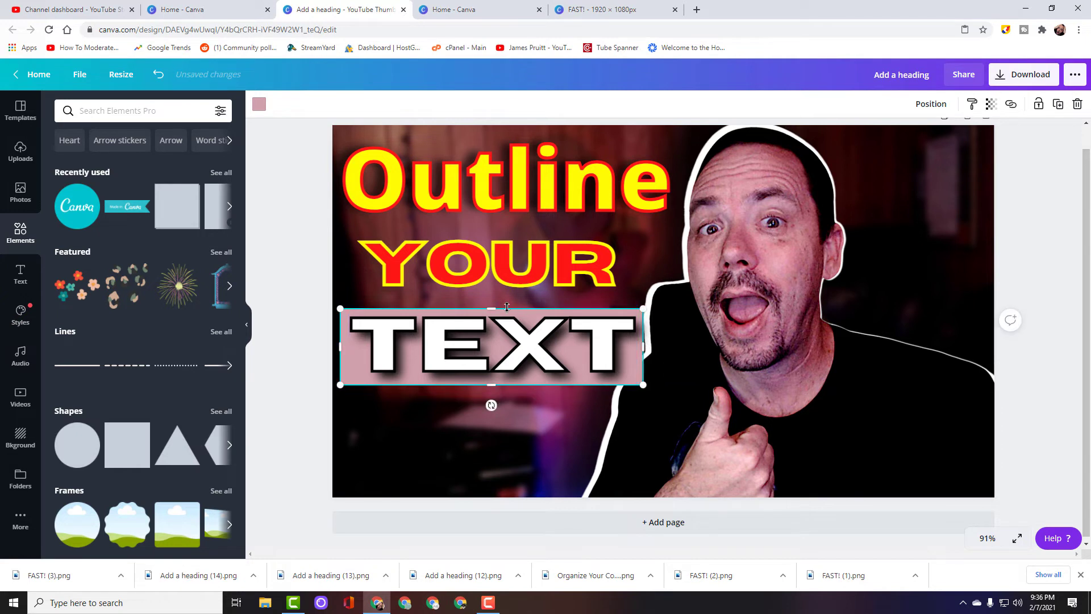
drag(507, 306, 506, 302)
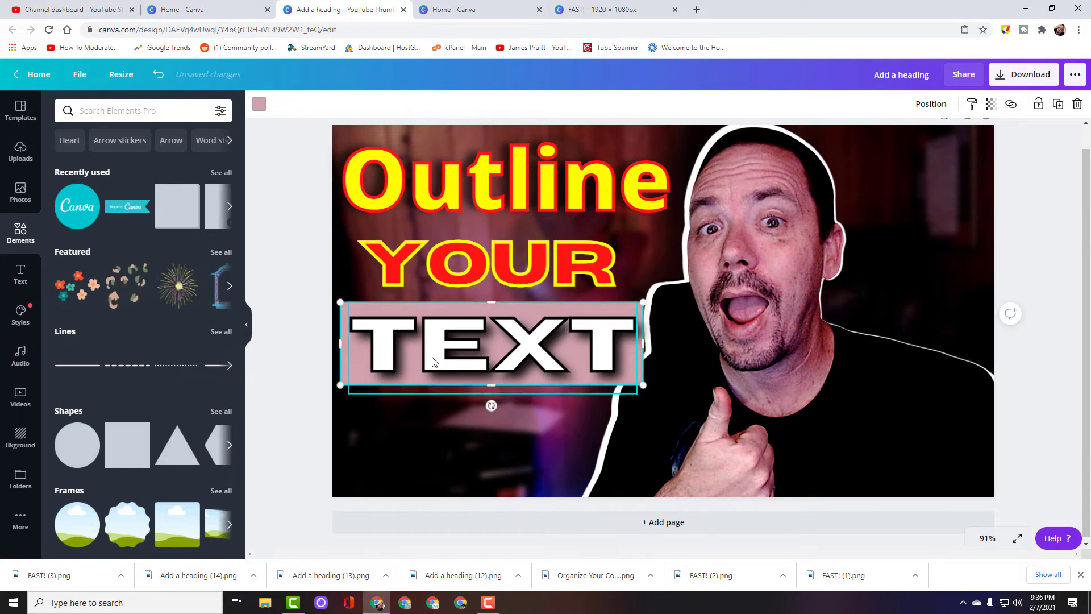
- Reorder the pink rectangle's layers so it sits just above the background photo
right_click(349, 373)
click(399, 445)
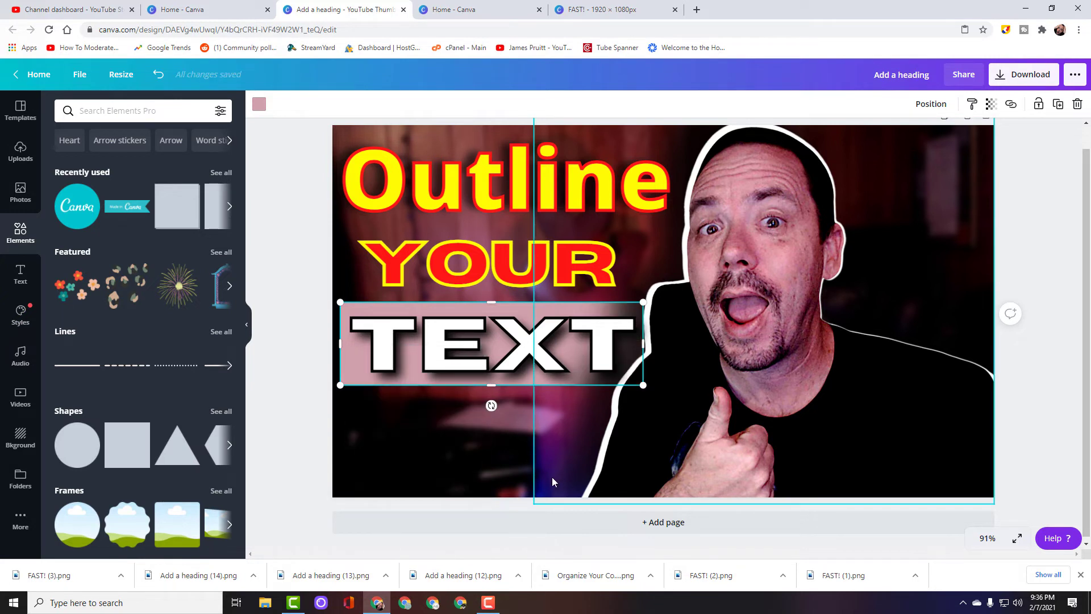
click(486, 467)
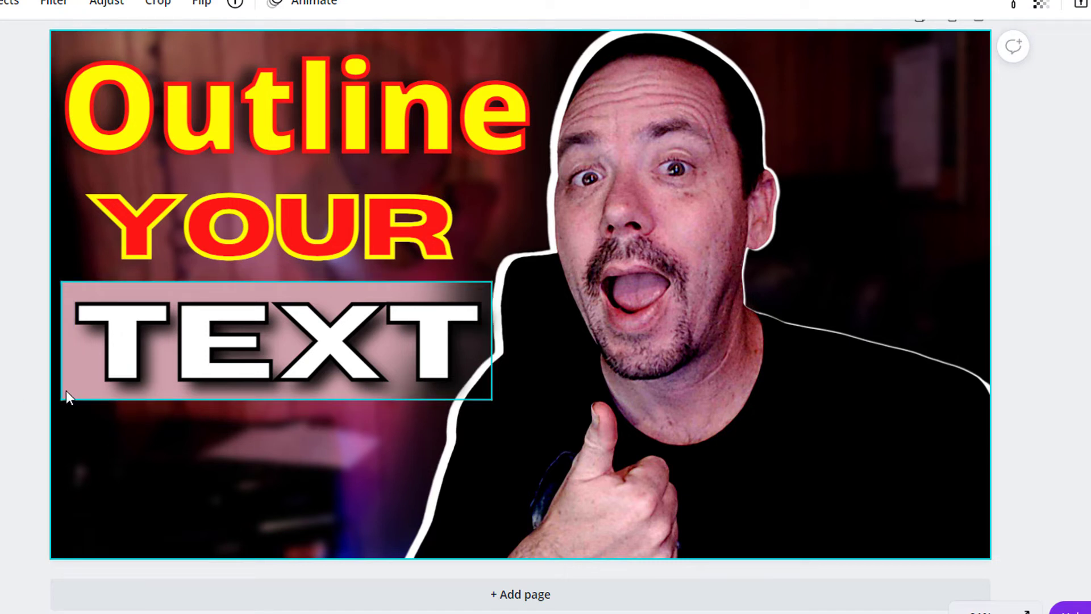
drag(66, 390, 45, 453)
right_click(201, 438)
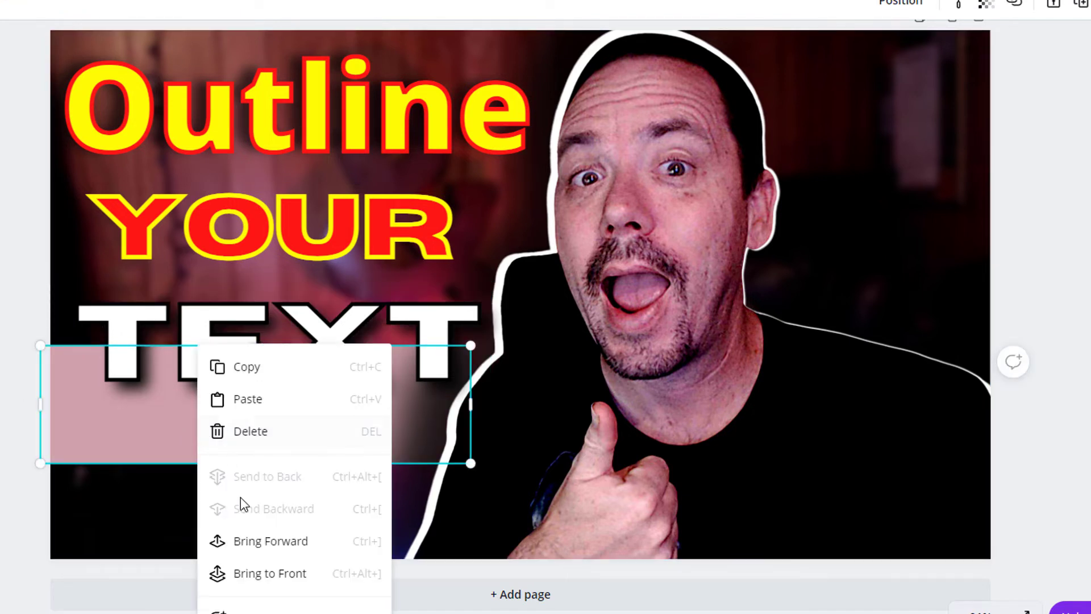
click(248, 544)
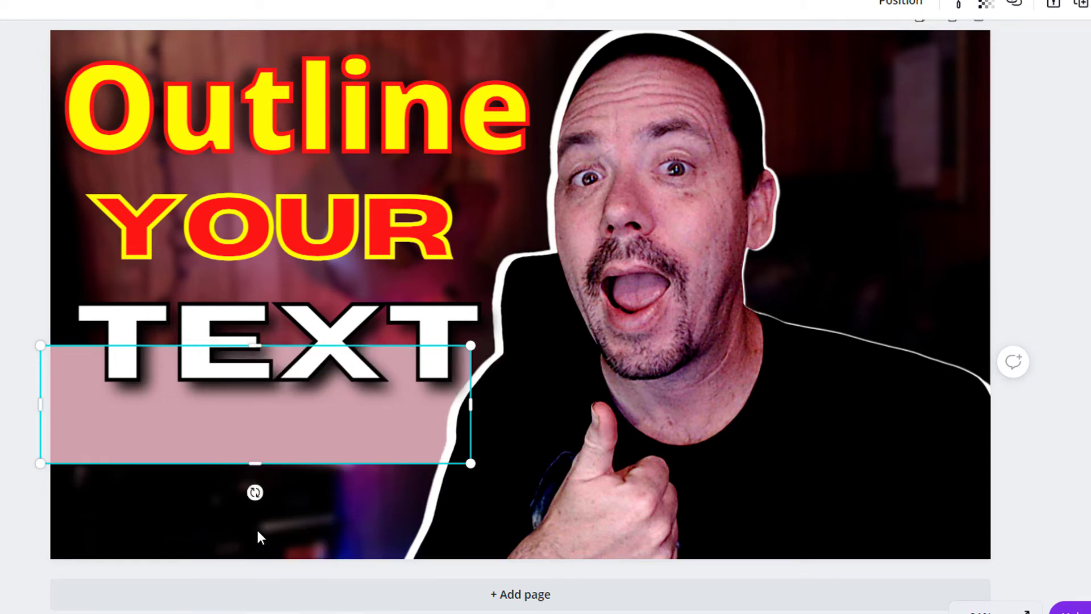
- Position the pink rectangle directly behind the TEXT word as a highlight band, then deselect it
drag(261, 443, 228, 362)
click(219, 497)
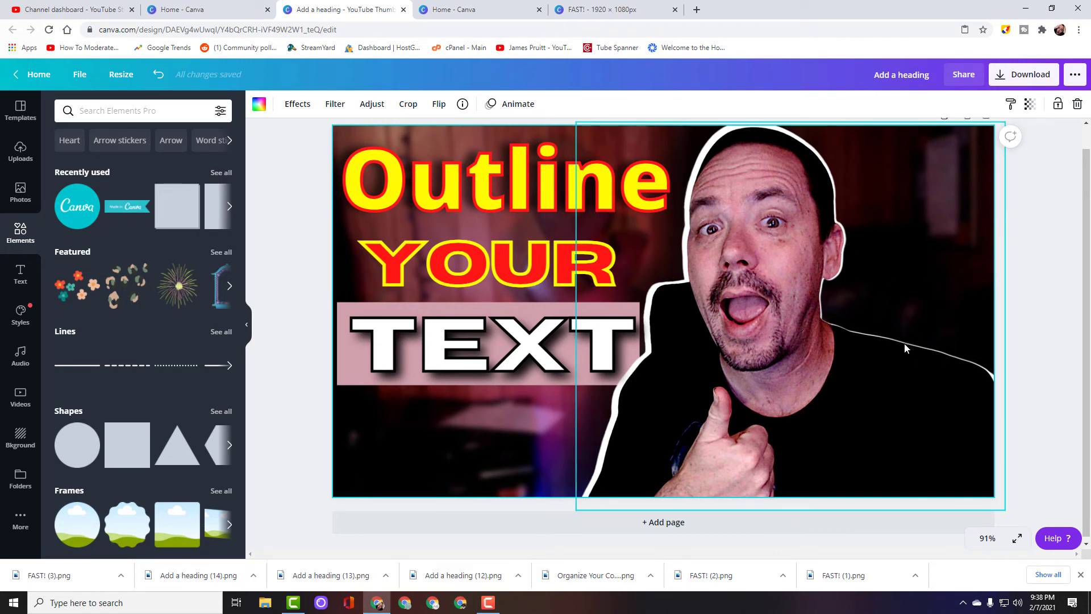
- Download the thumbnail as a 1280 × 720 PNG named 'Add a heading (15).png'
click(1022, 74)
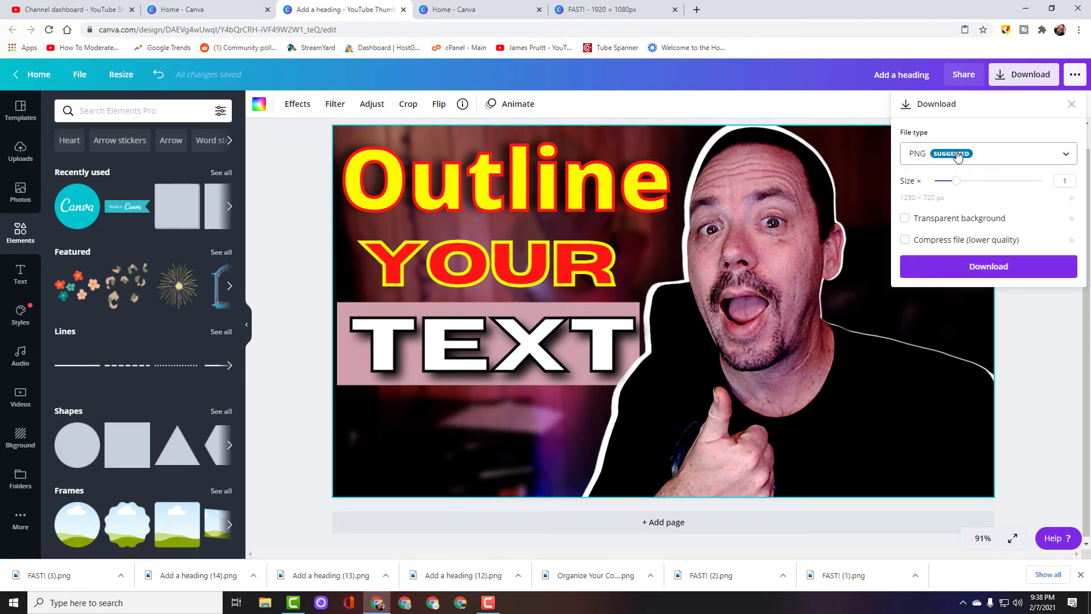
click(989, 267)
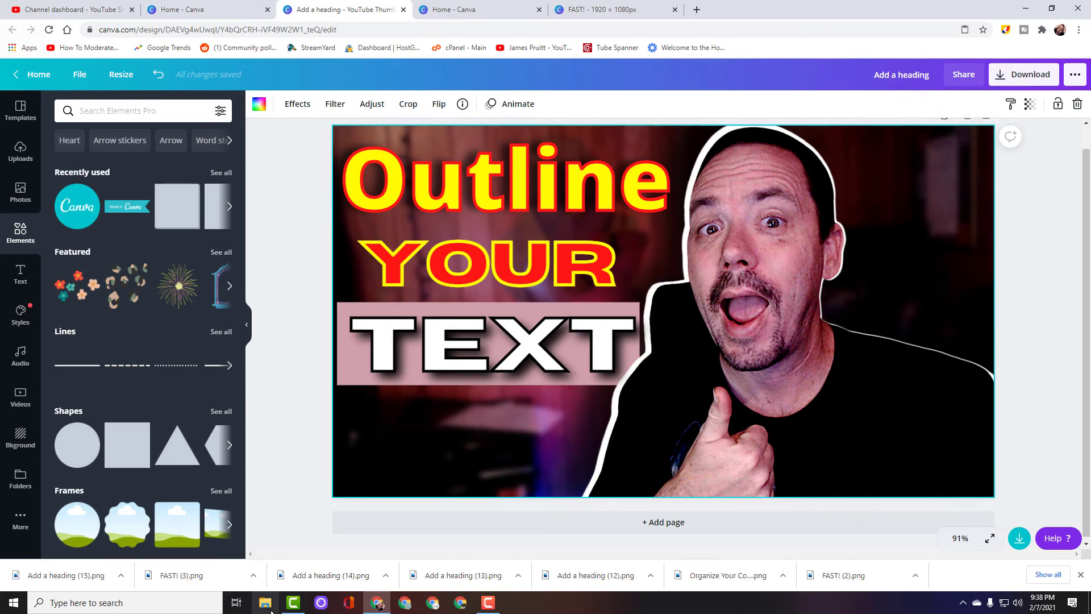
- Open File Explorer to locate the downloaded PNG
key(super+e)
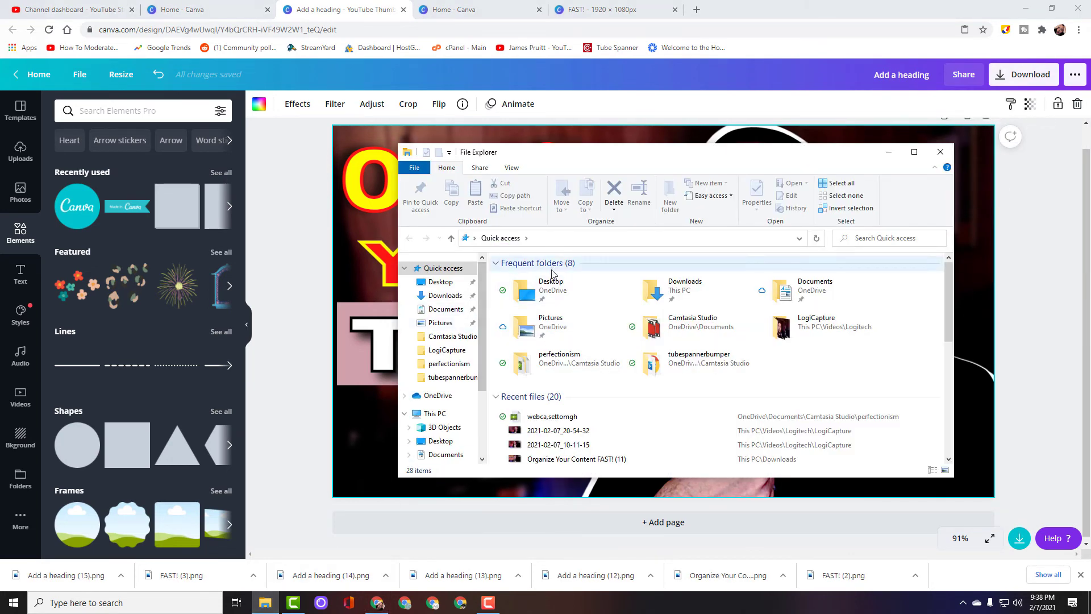